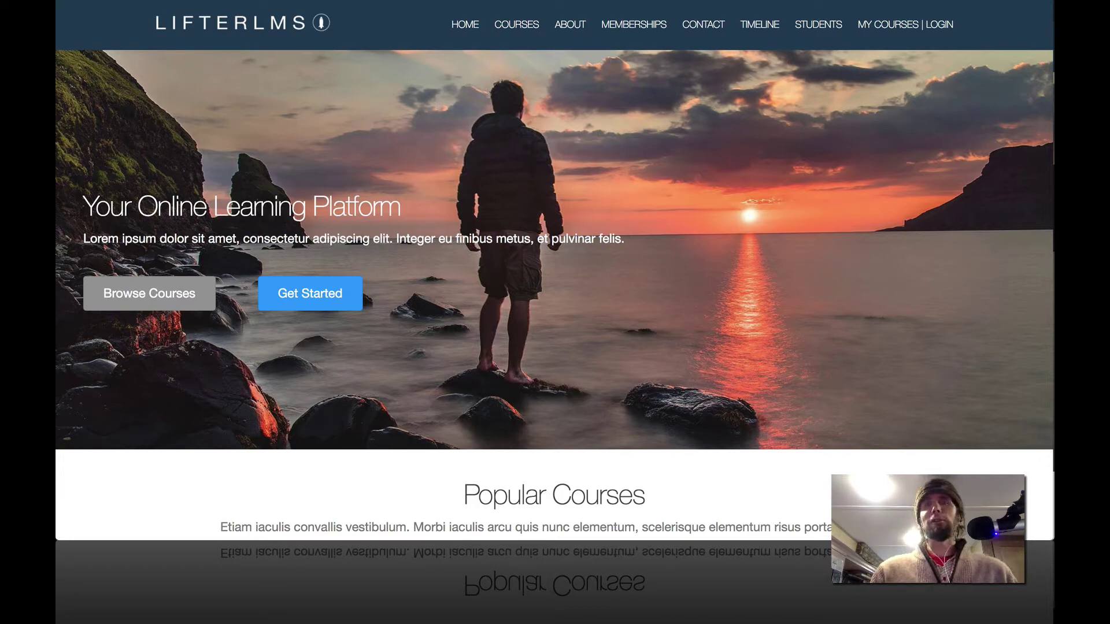
Go from the home page to the COURSES listing and open the Corporate Training Course
{"action": "scroll", "coordinate": [672, 175], "scroll_direction": "down", "scroll_amount": 8}
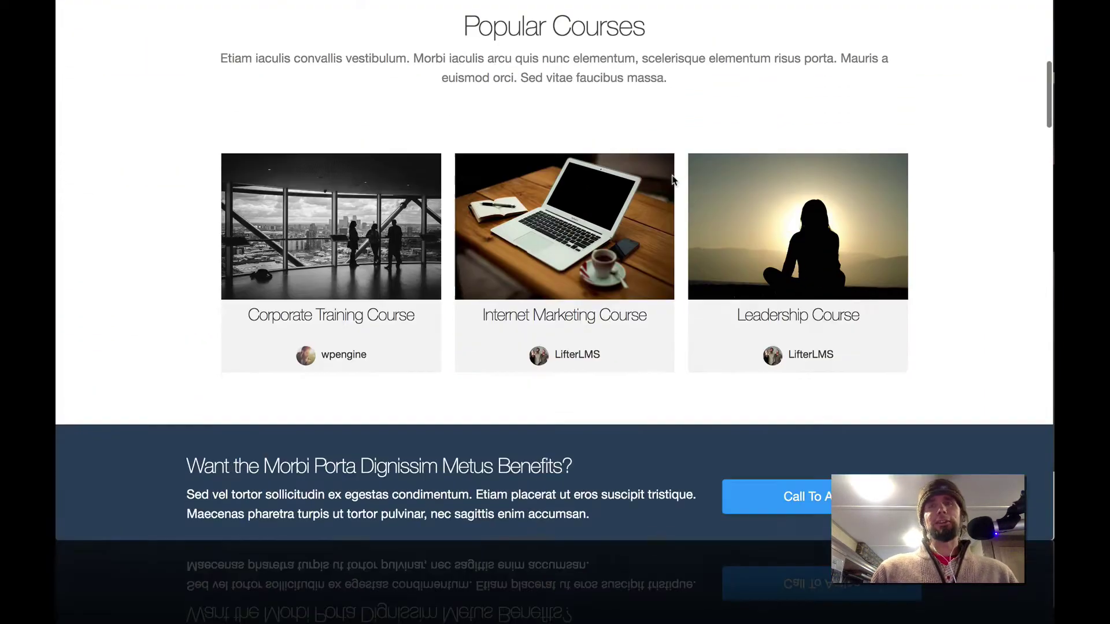
{"action": "scroll", "coordinate": [672, 180], "scroll_direction": "down", "scroll_amount": 13}
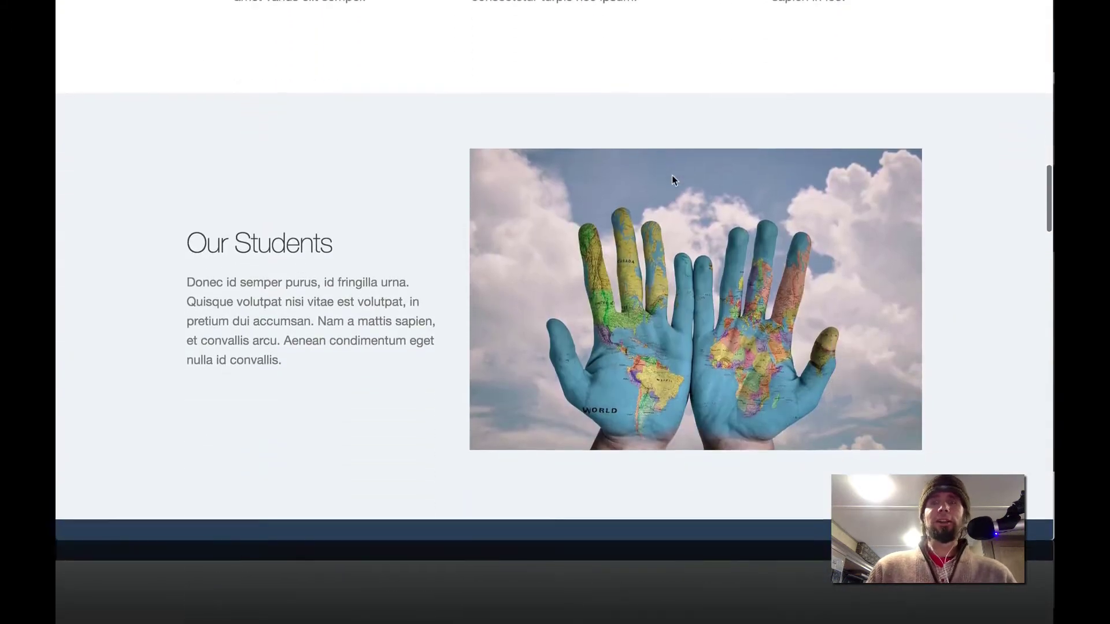
{"action": "scroll", "coordinate": [671, 175], "scroll_direction": "up", "scroll_amount": 20}
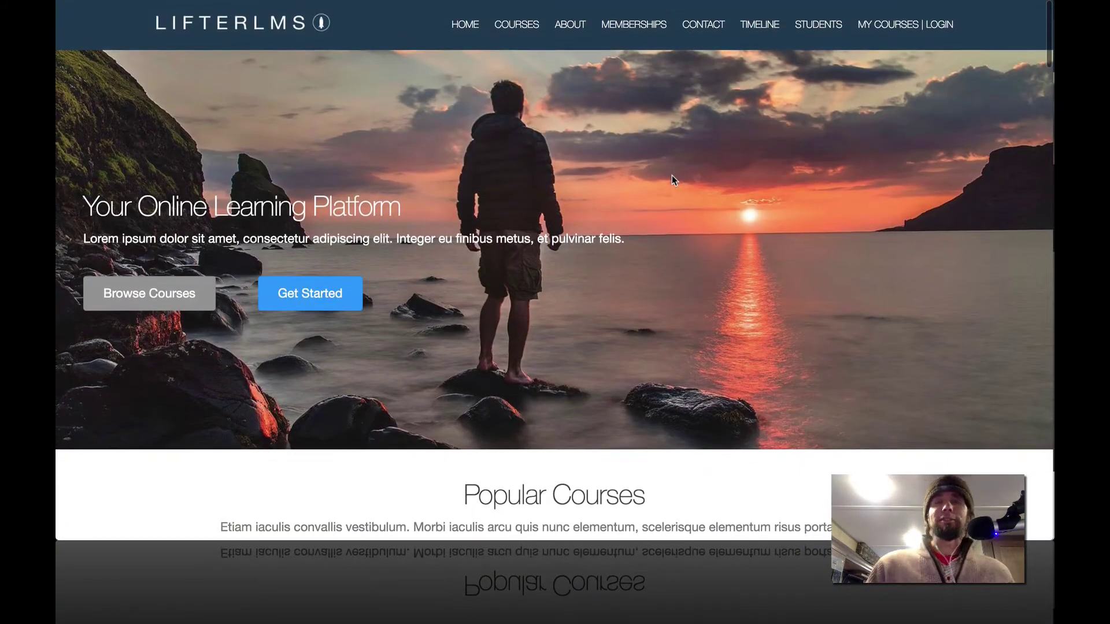
{"action": "left_click", "coordinate": [530, 23]}
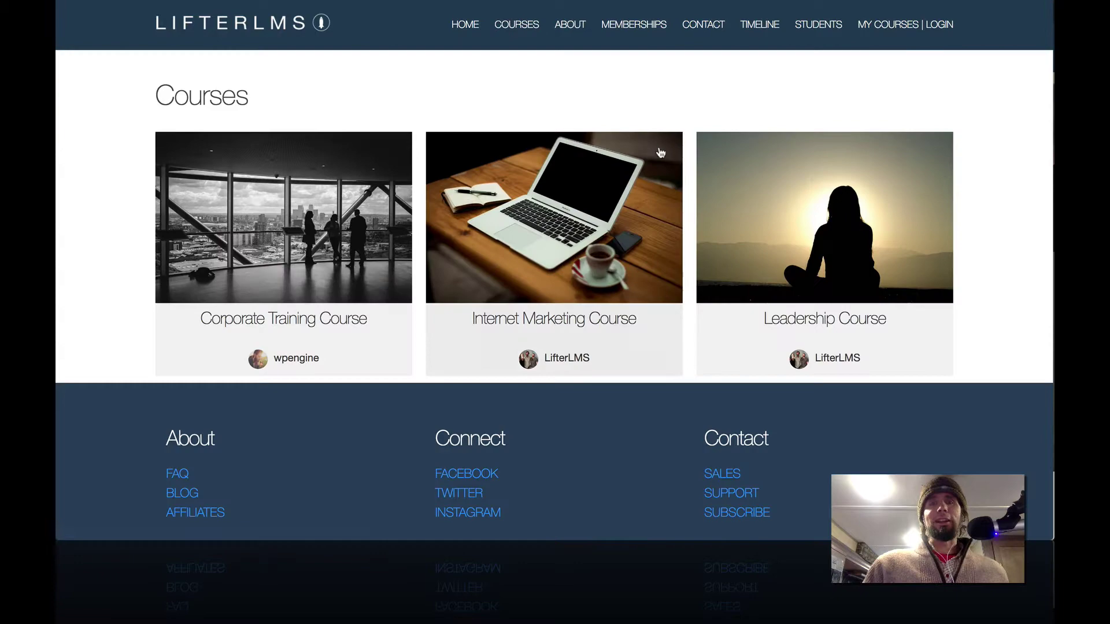
{"action": "scroll", "coordinate": [660, 153], "scroll_direction": "down", "scroll_amount": 2}
{"action": "scroll", "coordinate": [660, 153], "scroll_direction": "up", "scroll_amount": 2}
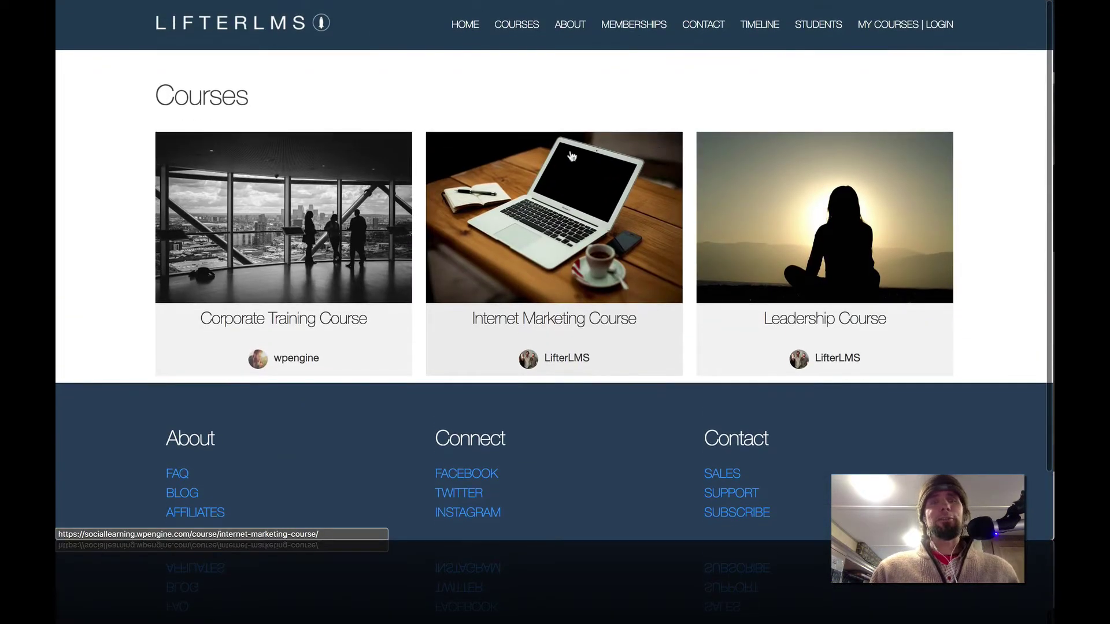
{"action": "left_click", "coordinate": [290, 242]}
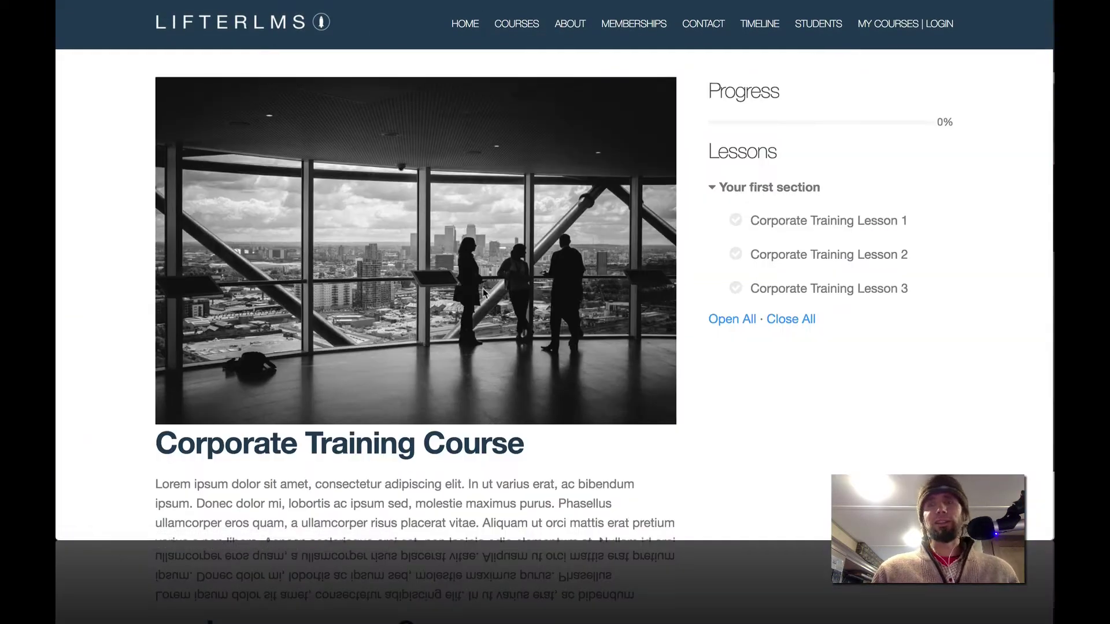
Review the $200 single-payment and $15-per-month access plans, then start the Single Payment checkout
{"action": "scroll", "coordinate": [485, 293], "scroll_direction": "down", "scroll_amount": 10}
{"action": "scroll", "coordinate": [485, 293], "scroll_direction": "down", "scroll_amount": 5}
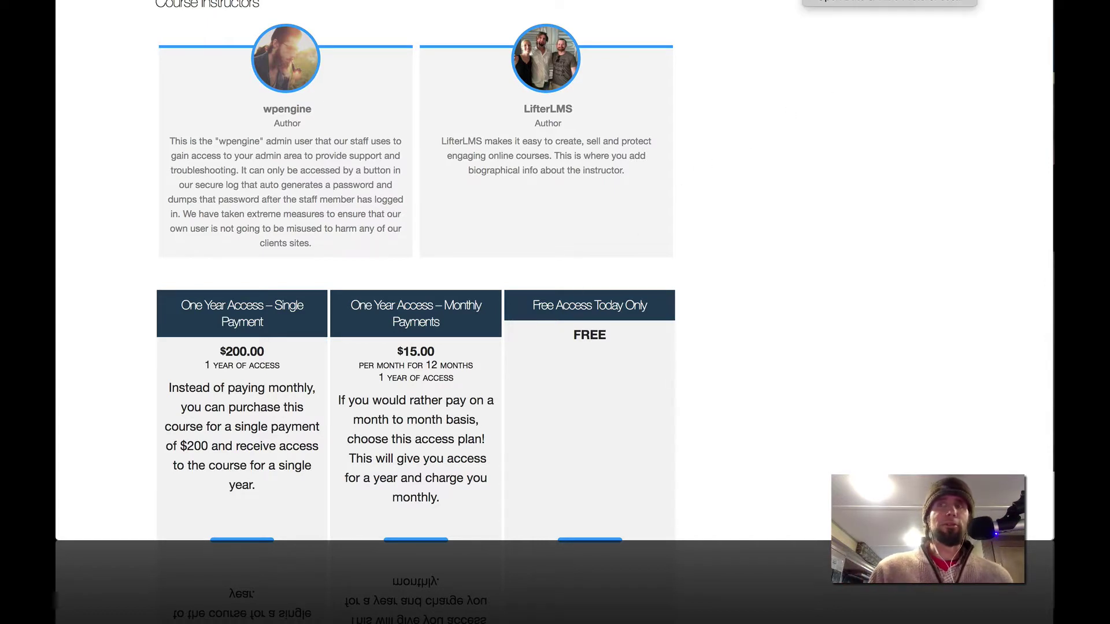
{"action": "scroll", "coordinate": [514, 220], "scroll_direction": "down", "scroll_amount": 3}
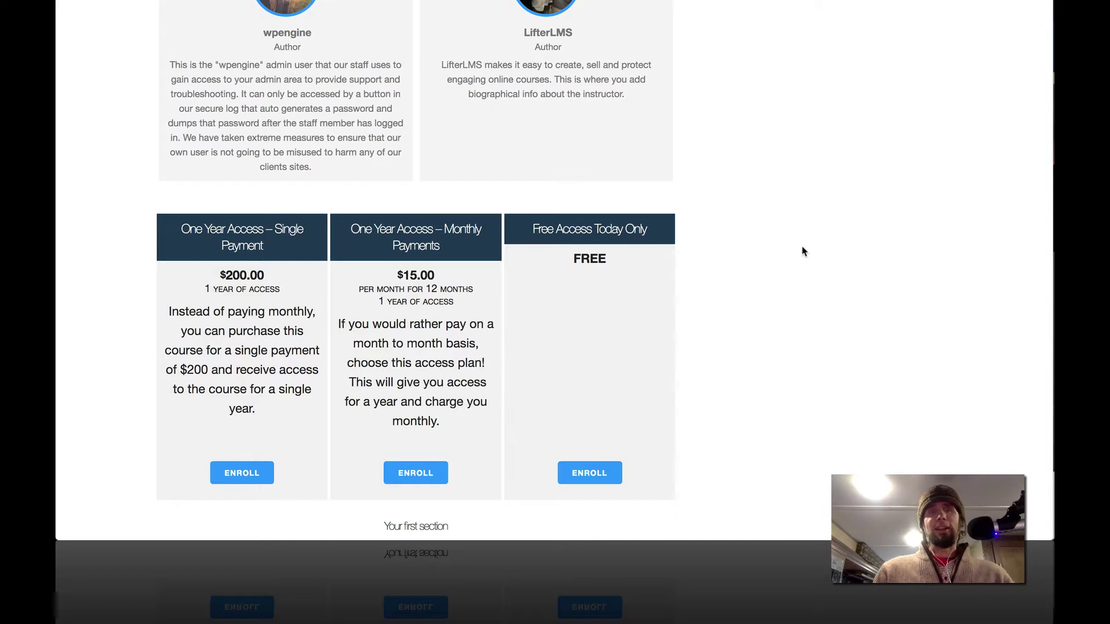
{"action": "scroll", "coordinate": [810, 261], "scroll_direction": "down", "scroll_amount": 3}
{"action": "scroll", "coordinate": [813, 266], "scroll_direction": "up", "scroll_amount": 2}
{"action": "scroll", "coordinate": [815, 266], "scroll_direction": "up", "scroll_amount": 1}
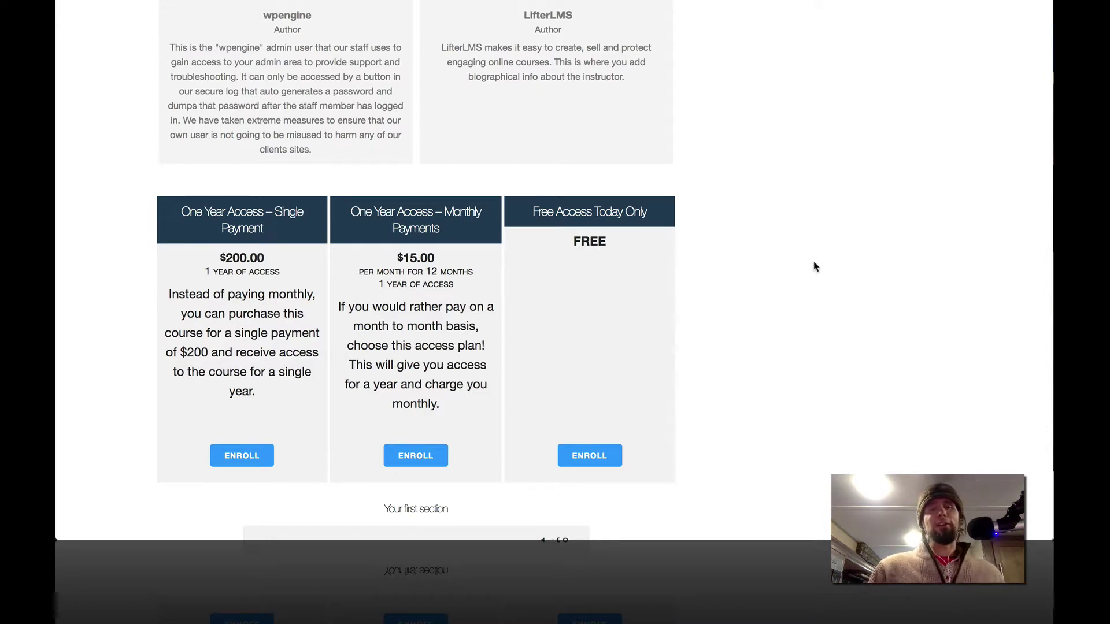
{"action": "scroll", "coordinate": [815, 266], "scroll_direction": "down", "scroll_amount": 2}
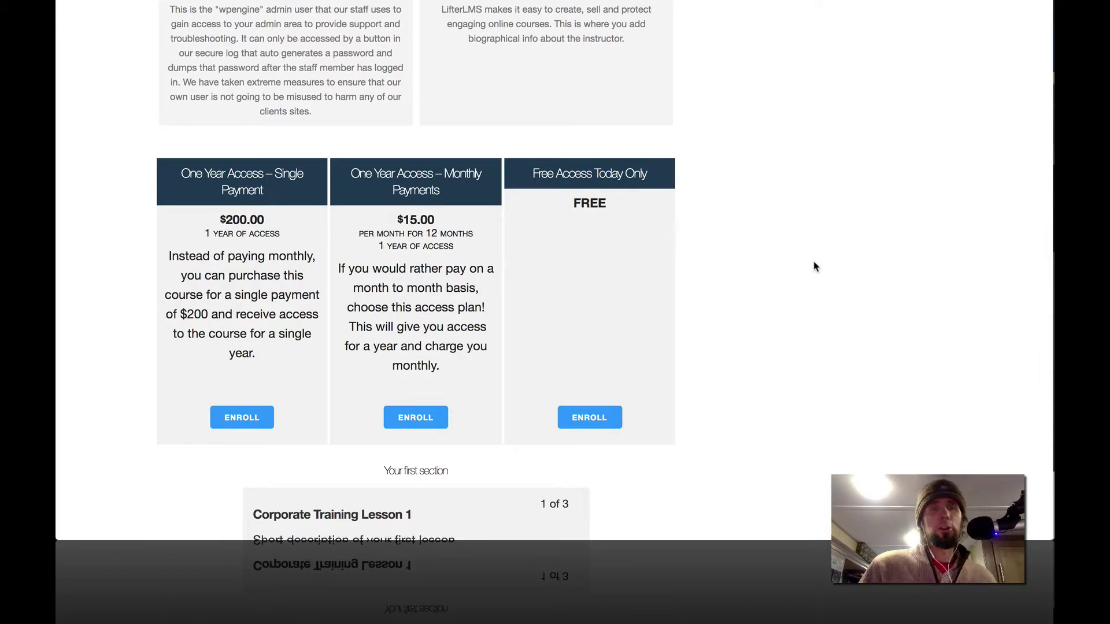
{"action": "scroll", "coordinate": [821, 240], "scroll_direction": "up", "scroll_amount": 15}
{"action": "scroll", "coordinate": [821, 240], "scroll_direction": "down", "scroll_amount": 3}
{"action": "scroll", "coordinate": [822, 241], "scroll_direction": "down", "scroll_amount": 20}
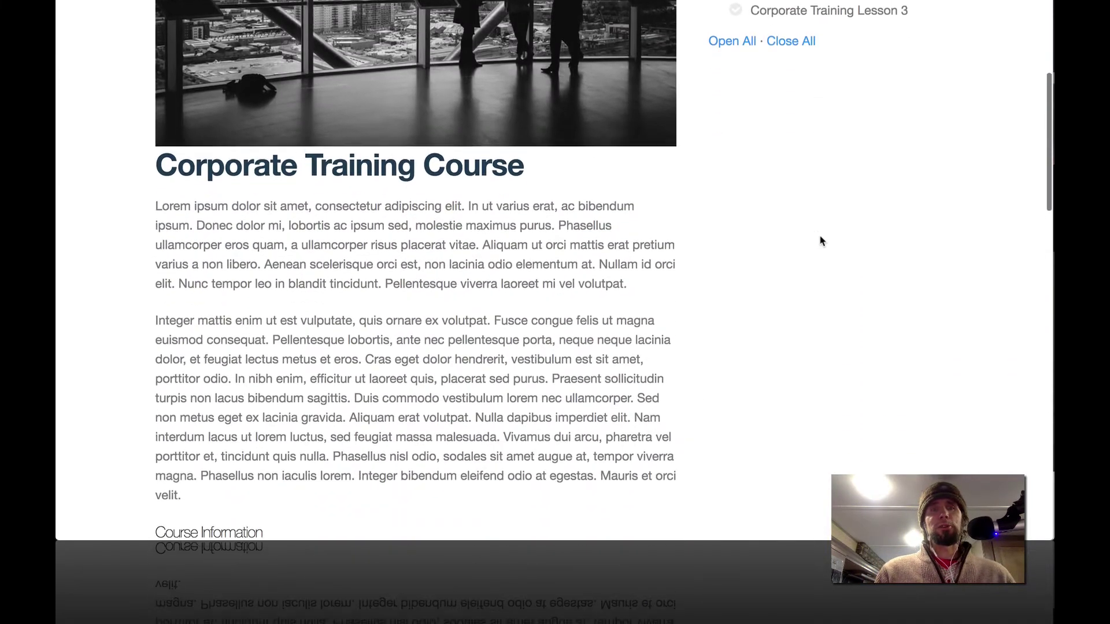
{"action": "scroll", "coordinate": [821, 240], "scroll_direction": "down", "scroll_amount": 1}
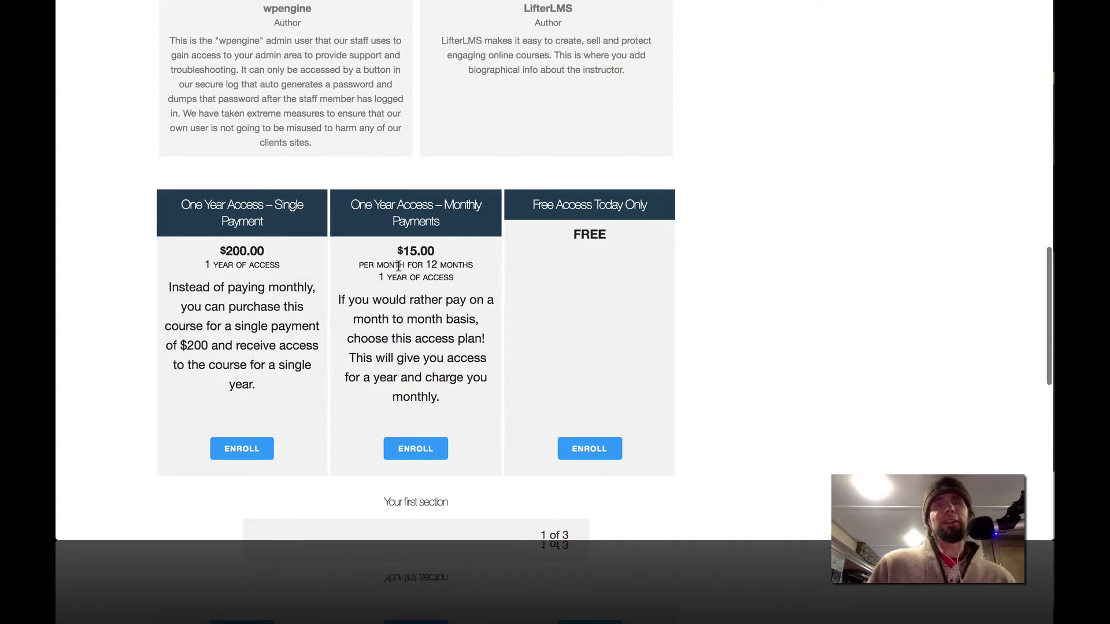
{"action": "left_click", "coordinate": [249, 450]}
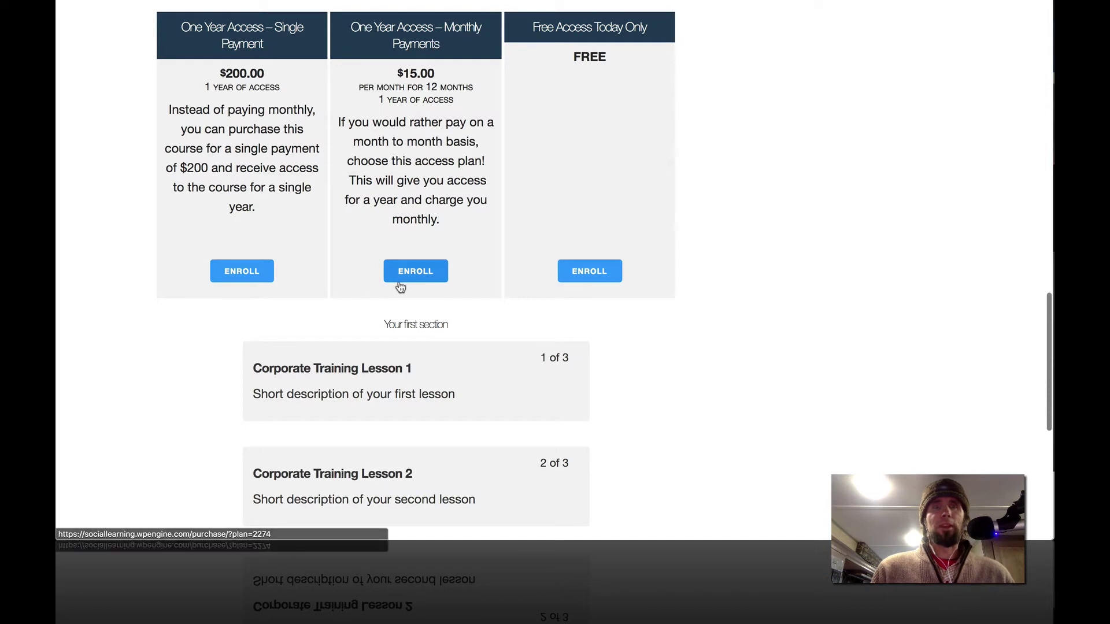
Start the Monthly Payments checkout and reveal its coupon code field
{"action": "left_click", "coordinate": [396, 273]}
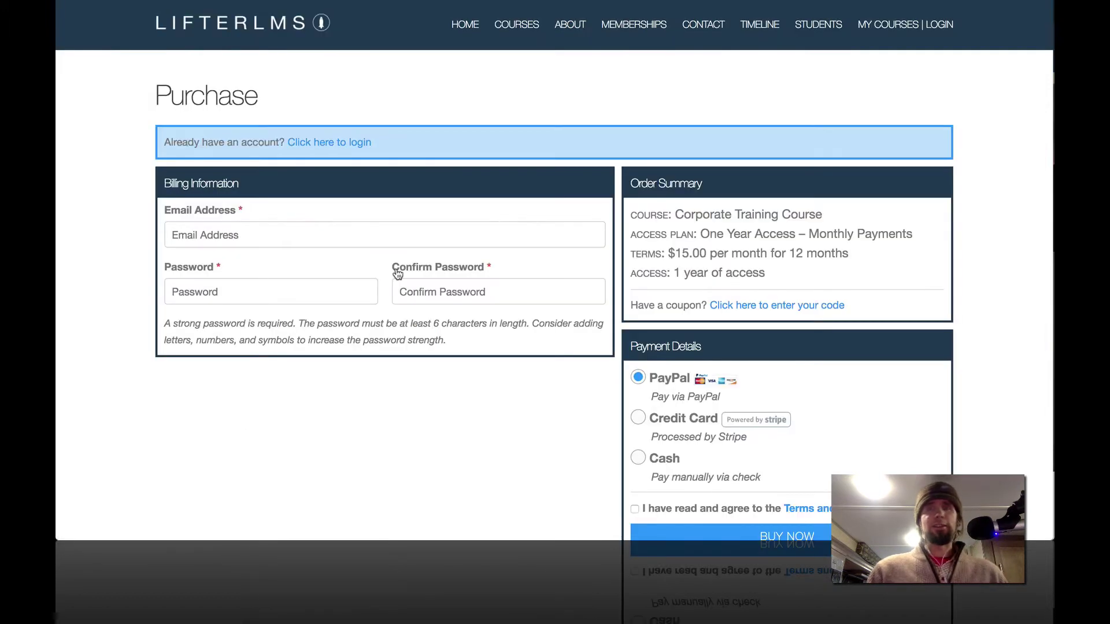
{"action": "scroll", "coordinate": [397, 273], "scroll_direction": "down", "scroll_amount": 1}
{"action": "scroll", "coordinate": [564, 193], "scroll_direction": "up", "scroll_amount": 1}
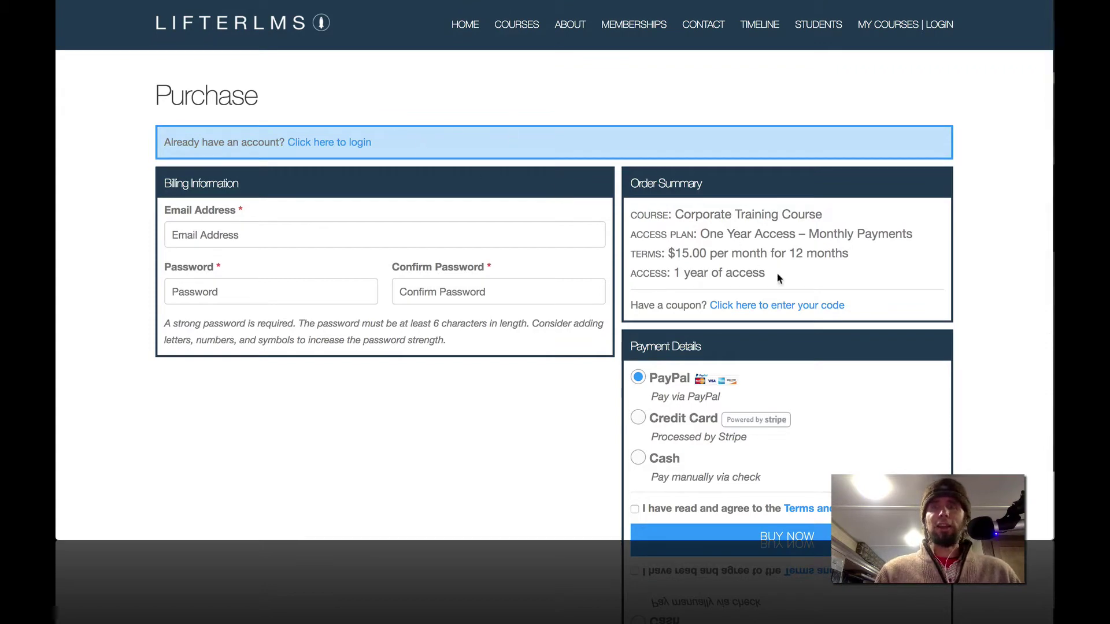
{"action": "left_click", "coordinate": [794, 309]}
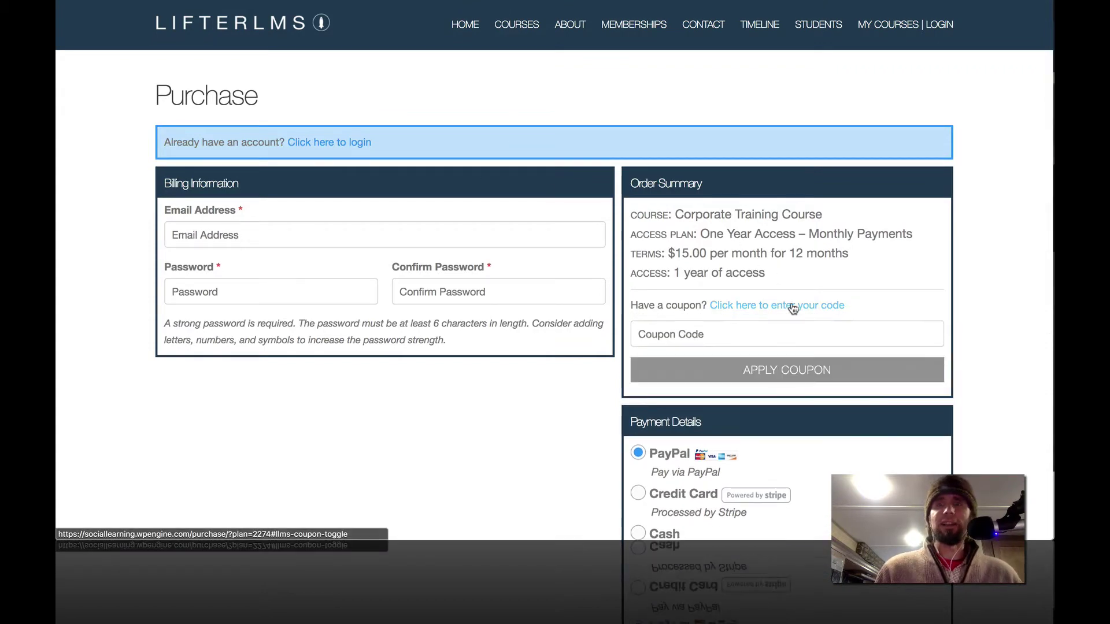
Return to the course page and show all open windows side by side
{"action": "key", "text": "super+Left"}
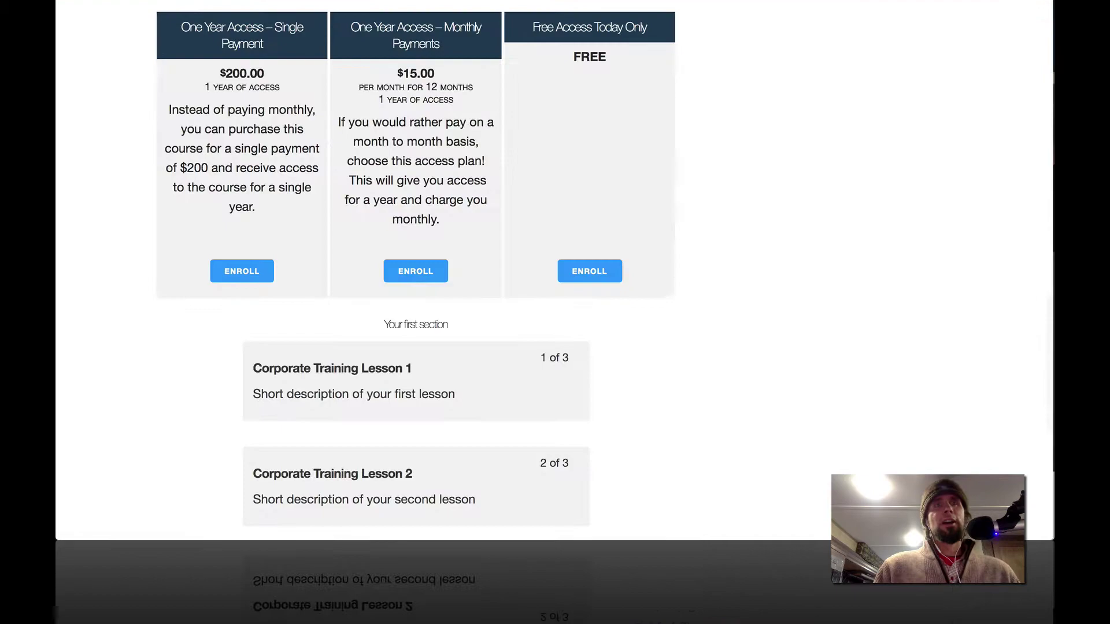
{"action": "scroll", "coordinate": [501, 166], "scroll_direction": "up", "scroll_amount": 5}
{"action": "scroll", "coordinate": [501, 166], "scroll_direction": "down", "scroll_amount": 2}
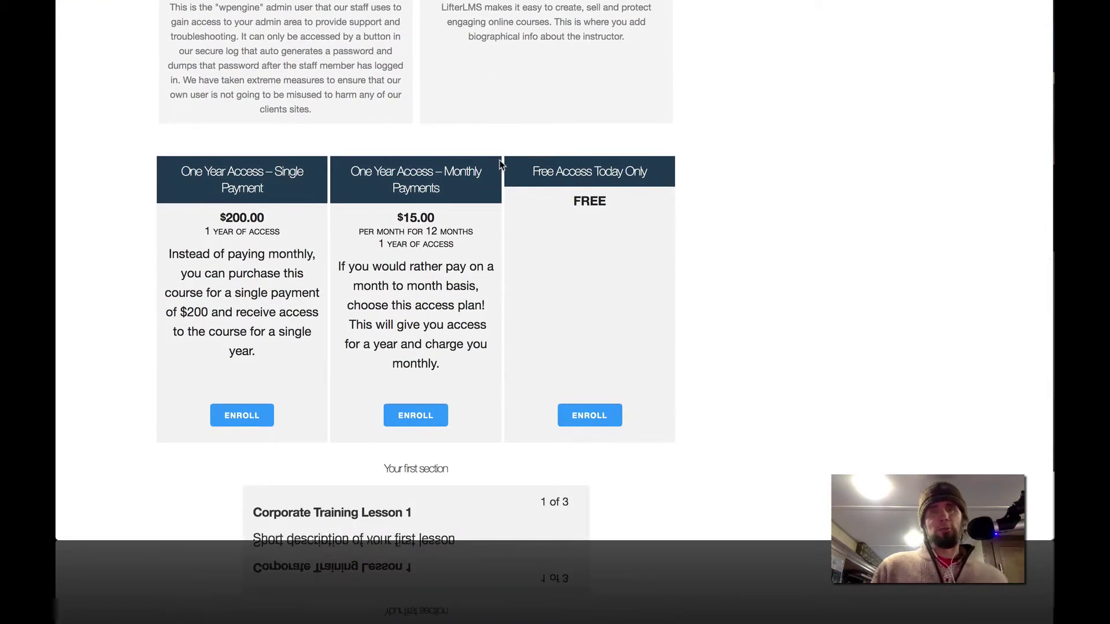
{"action": "key", "text": "ctrl+Up"}
Maximize the logged-in site window, enter the admin dashboard, and head to Orders > Coupons
{"action": "left_click", "coordinate": [206, 85]}
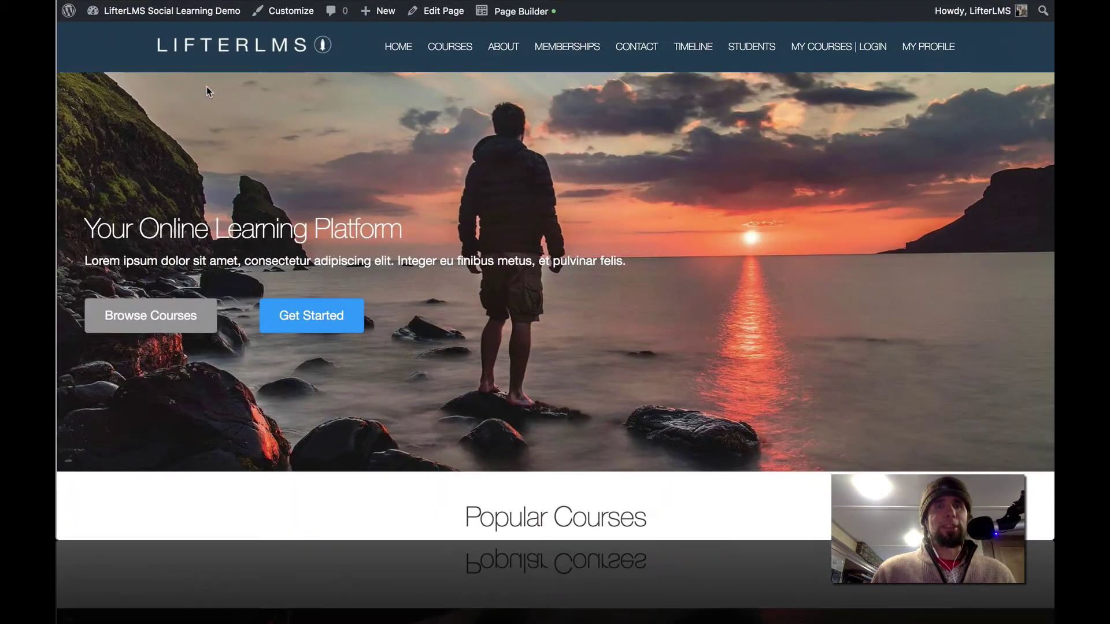
{"action": "scroll", "coordinate": [351, 175], "scroll_direction": "down", "scroll_amount": 5}
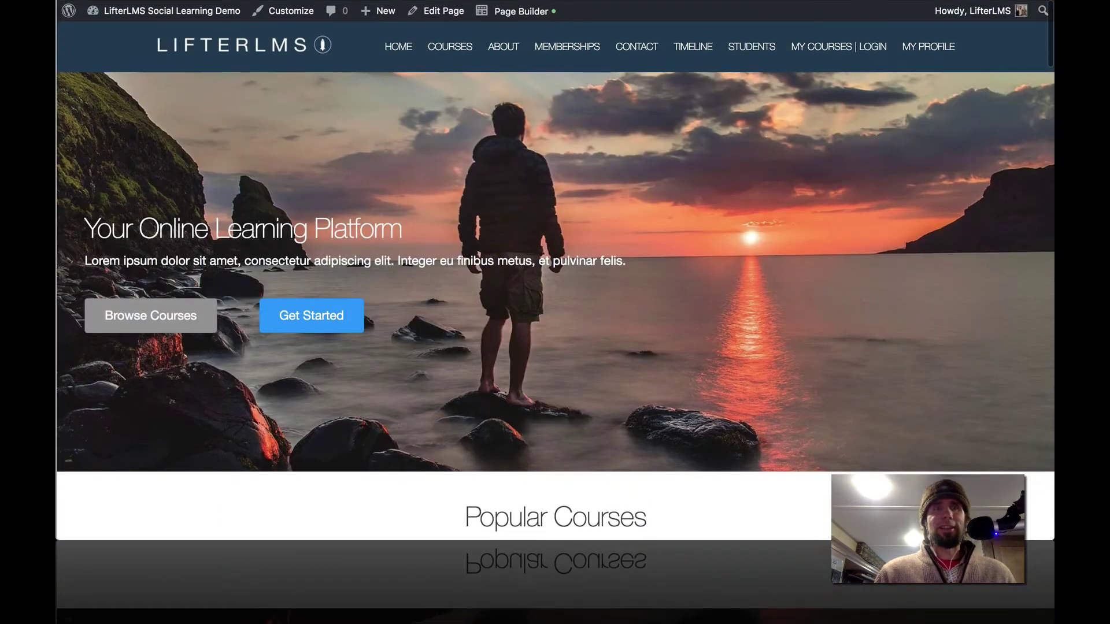
{"action": "mouse_move", "coordinate": [127, 12]}
{"action": "left_click", "coordinate": [123, 33]}
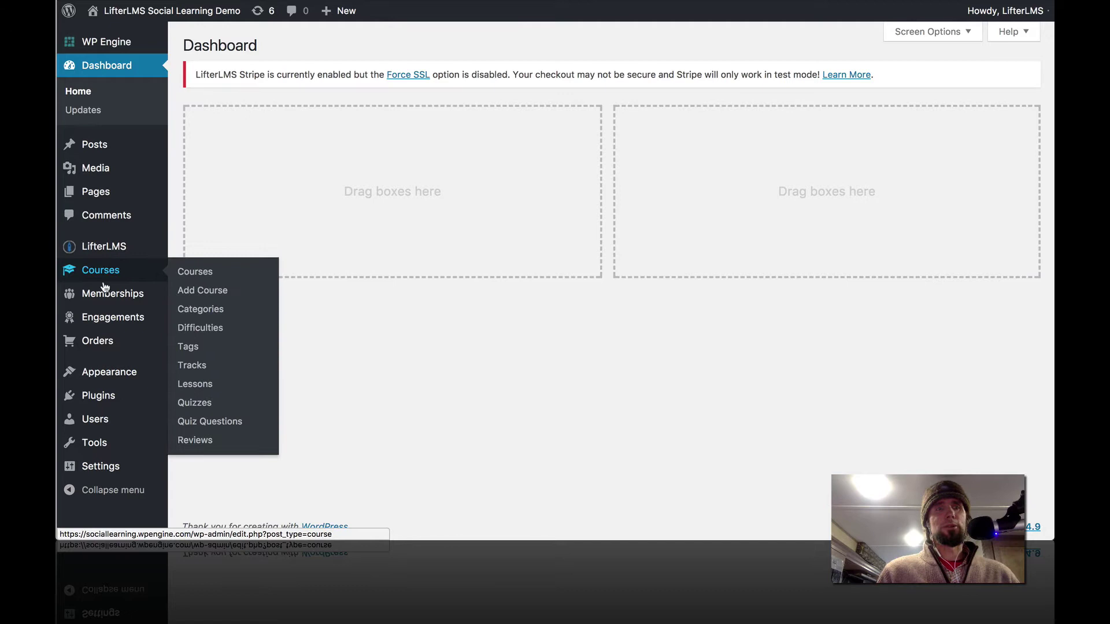
{"action": "mouse_move", "coordinate": [115, 298]}
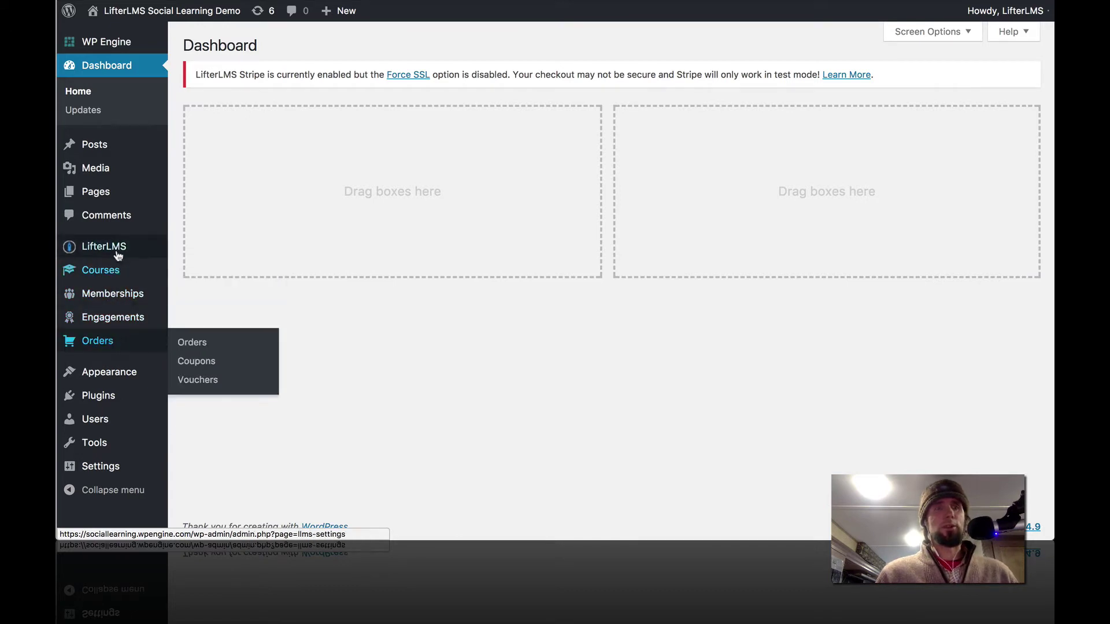
{"action": "mouse_move", "coordinate": [97, 339]}
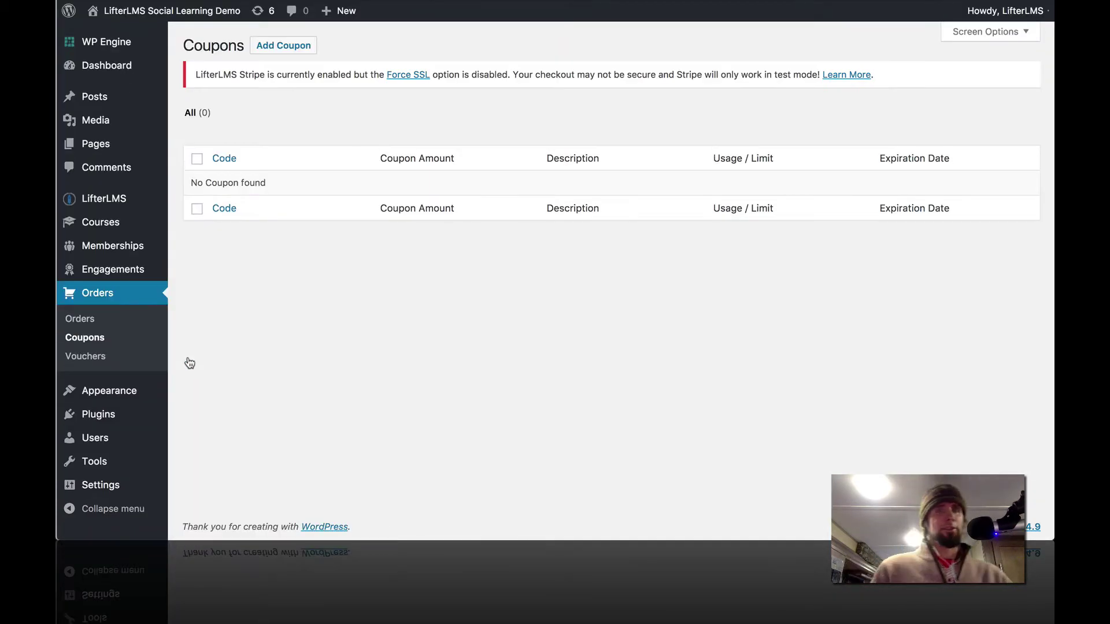
Add a new coupon titled 'blackfriday'
{"action": "left_click", "coordinate": [290, 51]}
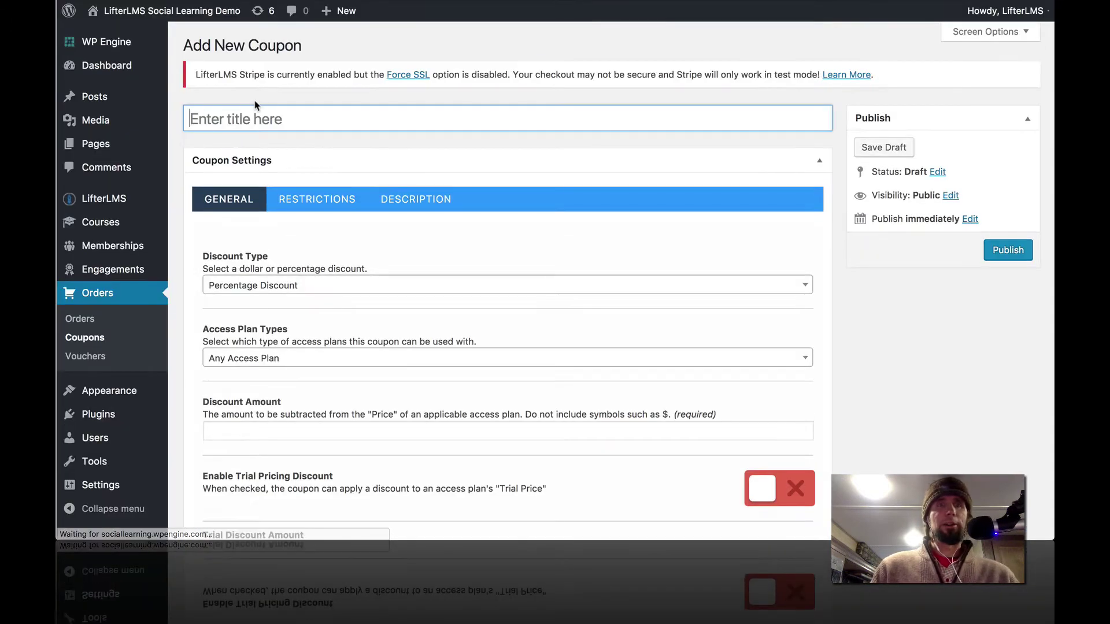
{"action": "left_click", "coordinate": [244, 116]}
{"action": "type", "text": "bla"}
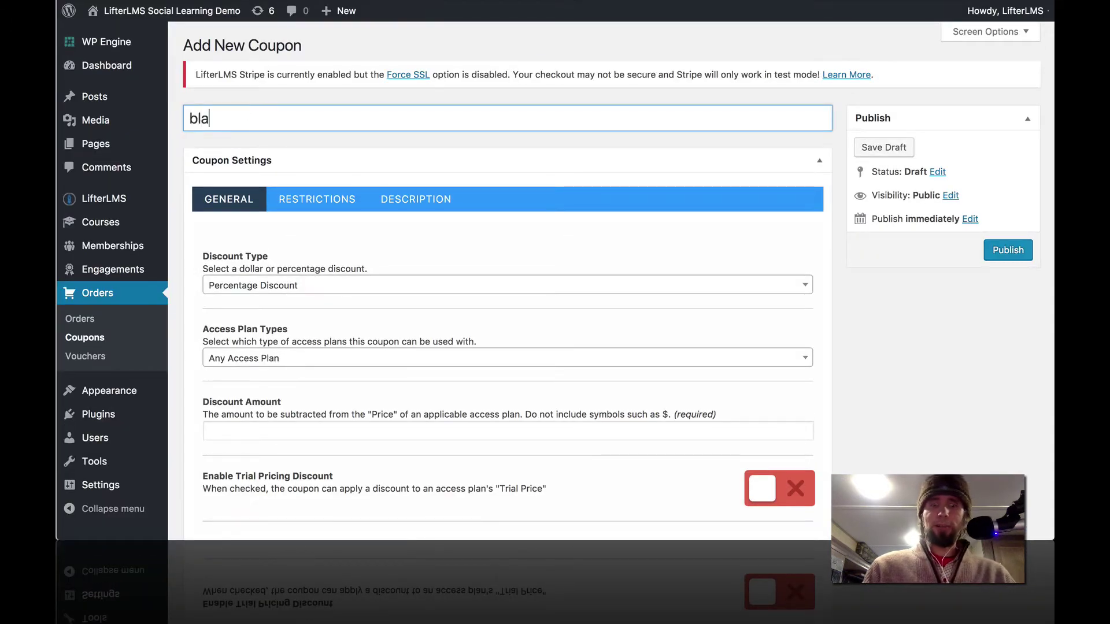
{"action": "type", "text": "ckfridy"}
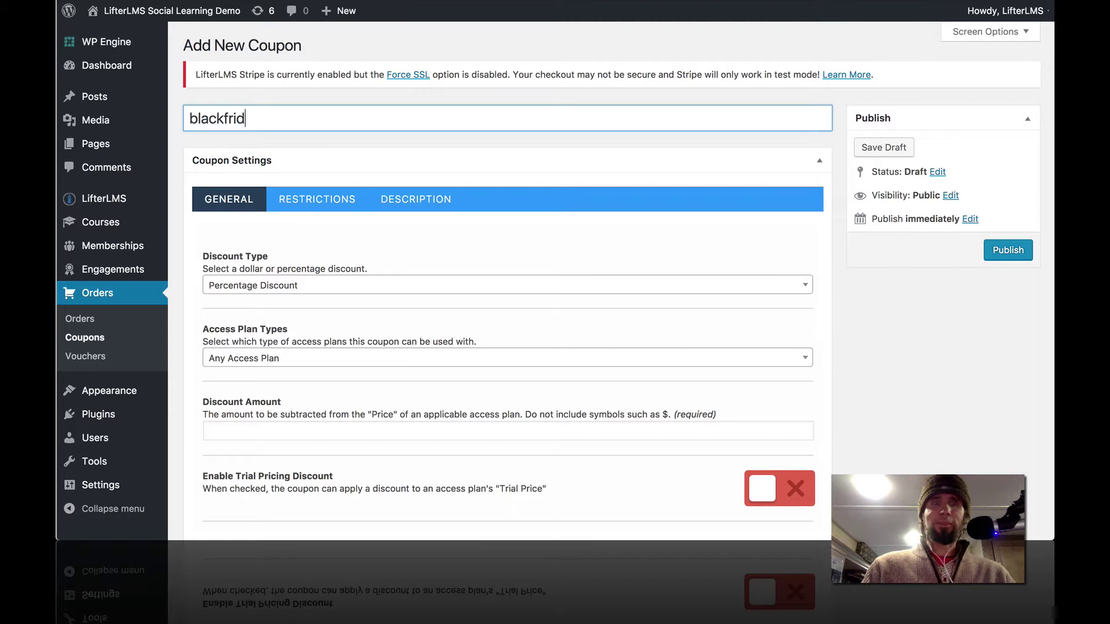
{"action": "key", "text": "BackSpace"}
{"action": "type", "text": "ay"}
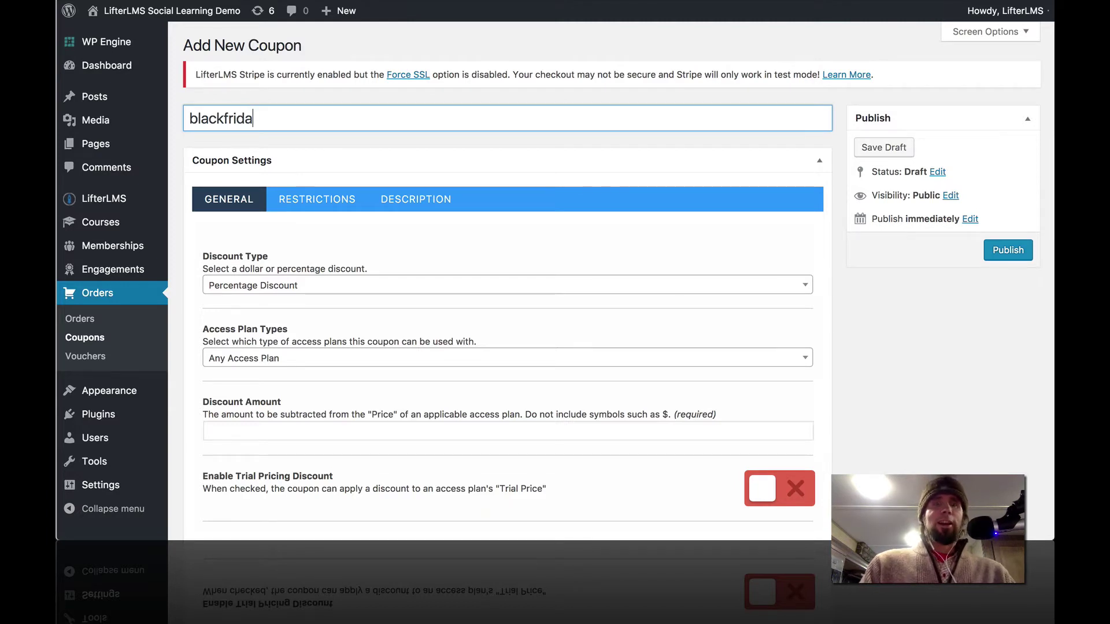
Keep Percentage Discount and Any Access Plan, and set the discount amount to 30
{"action": "left_click", "coordinate": [250, 285]}
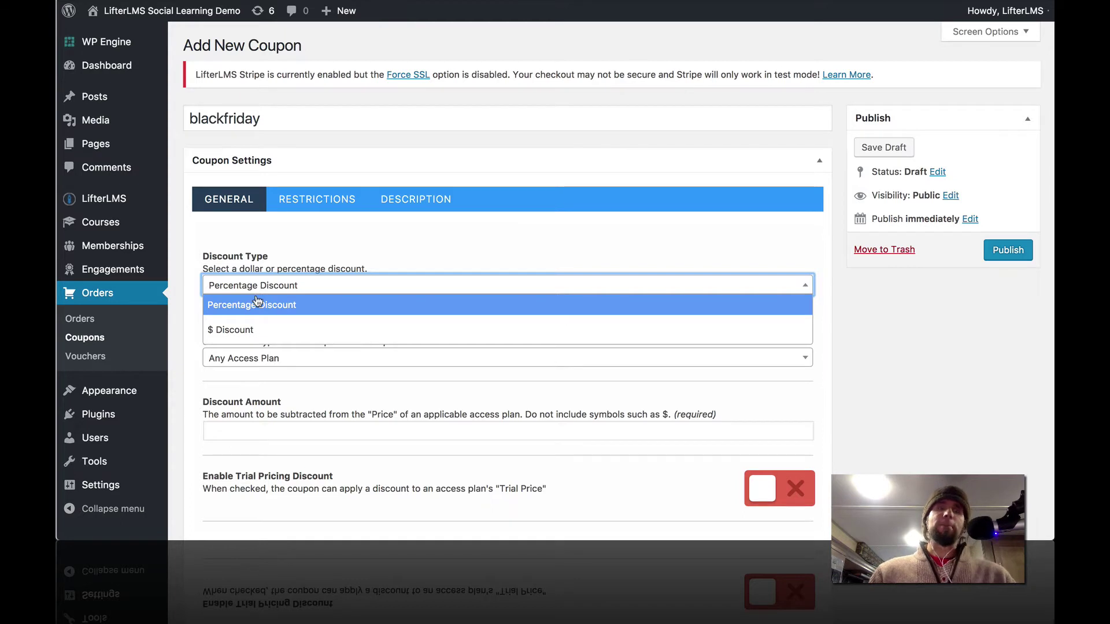
{"action": "left_click", "coordinate": [255, 307]}
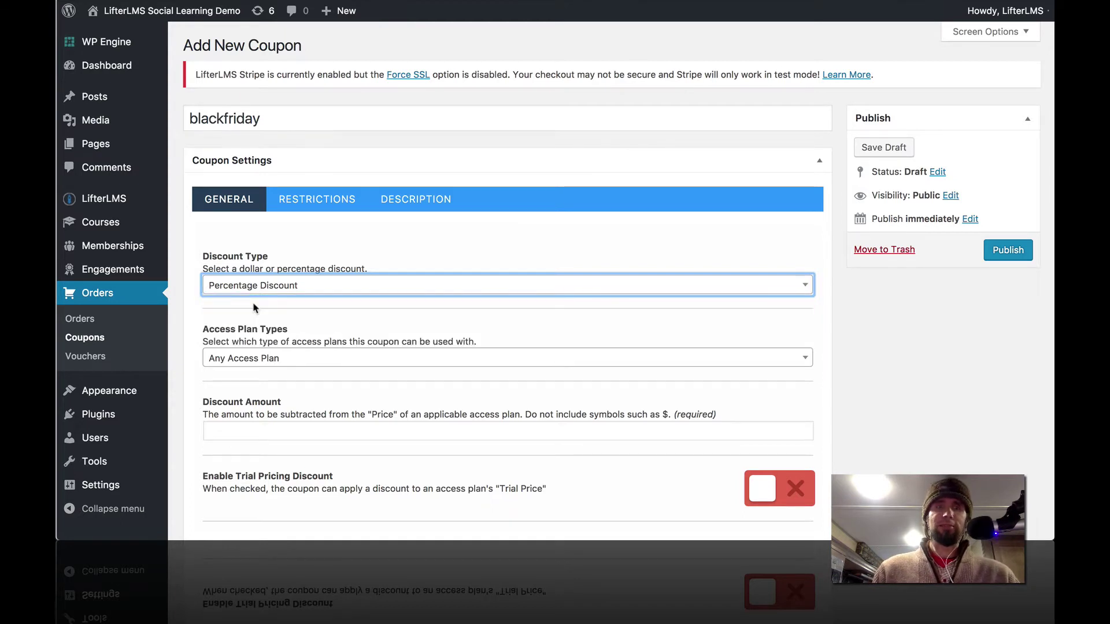
{"action": "left_click", "coordinate": [251, 286]}
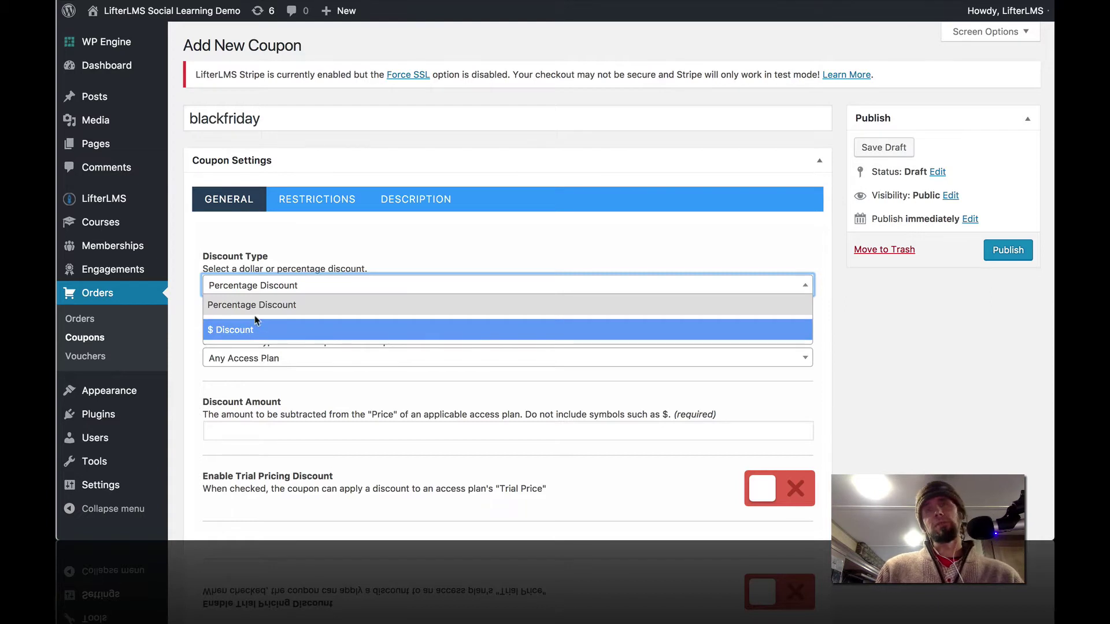
{"action": "left_click", "coordinate": [250, 305]}
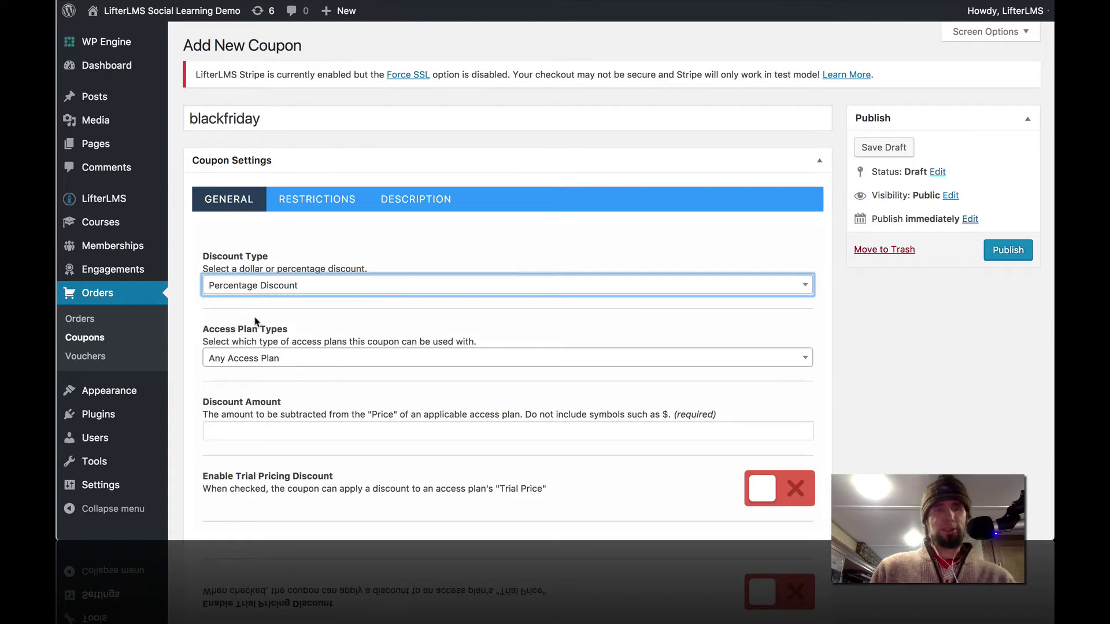
{"action": "left_click", "coordinate": [261, 359]}
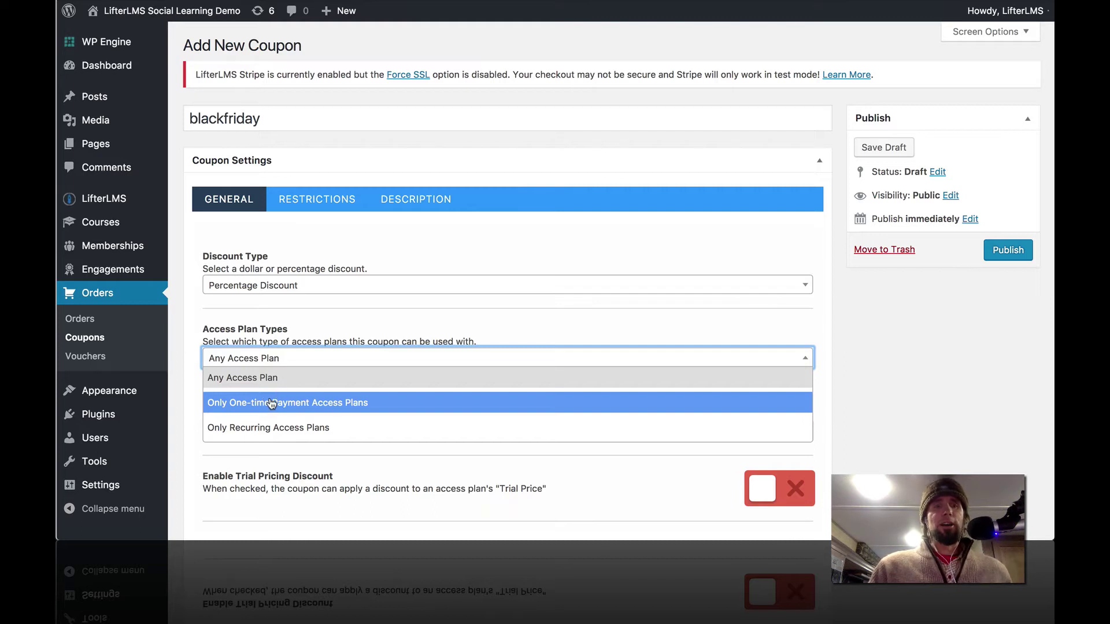
{"action": "left_click", "coordinate": [262, 377]}
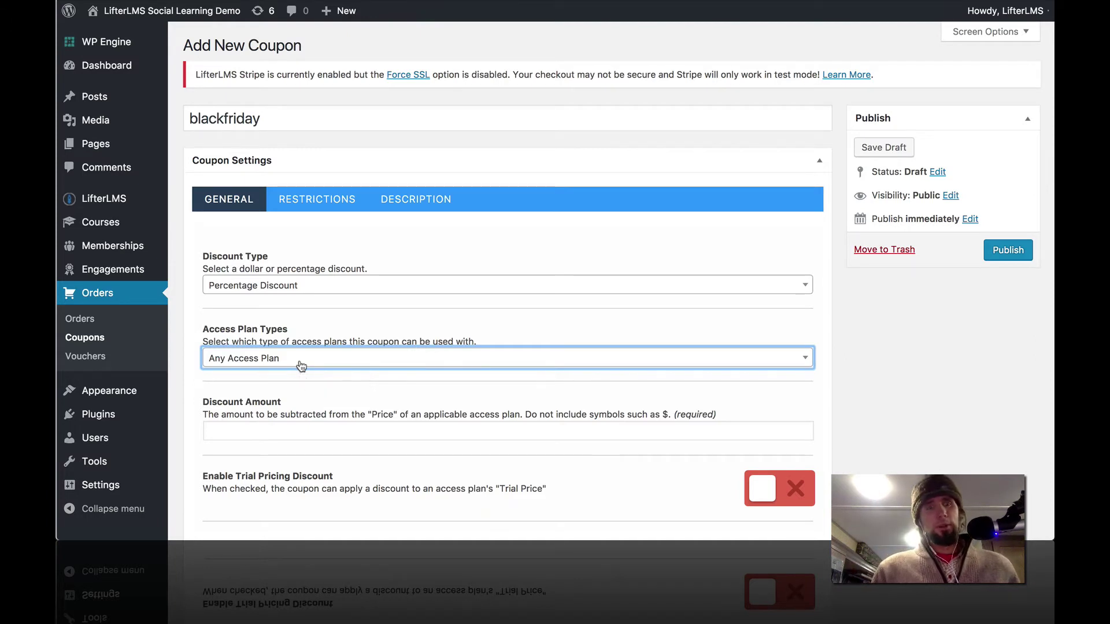
{"action": "left_click", "coordinate": [240, 429]}
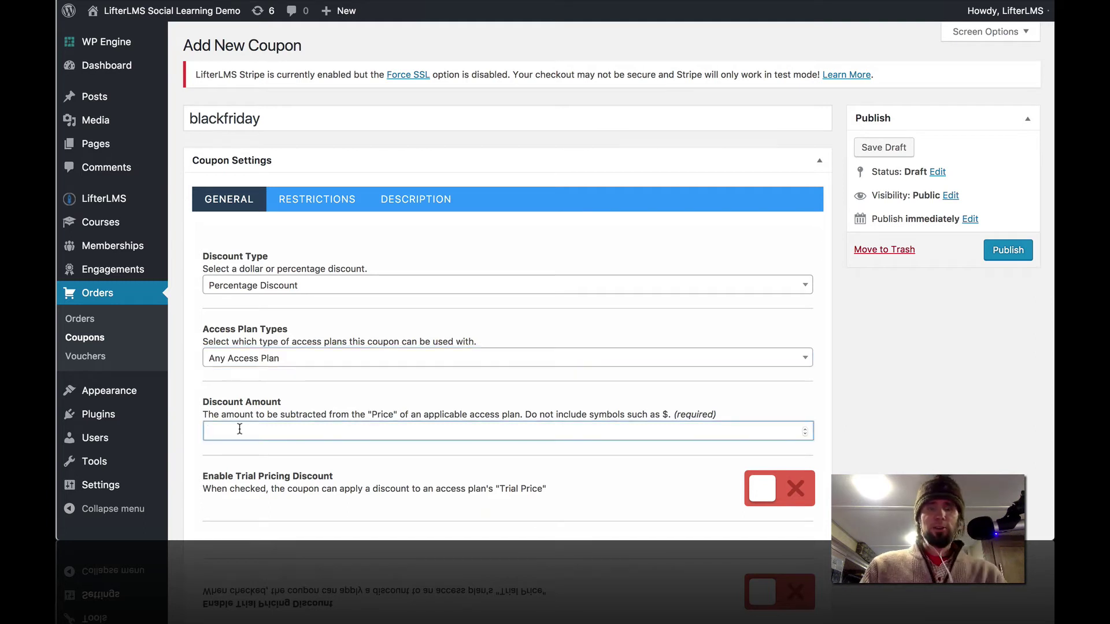
{"action": "type", "text": "30"}
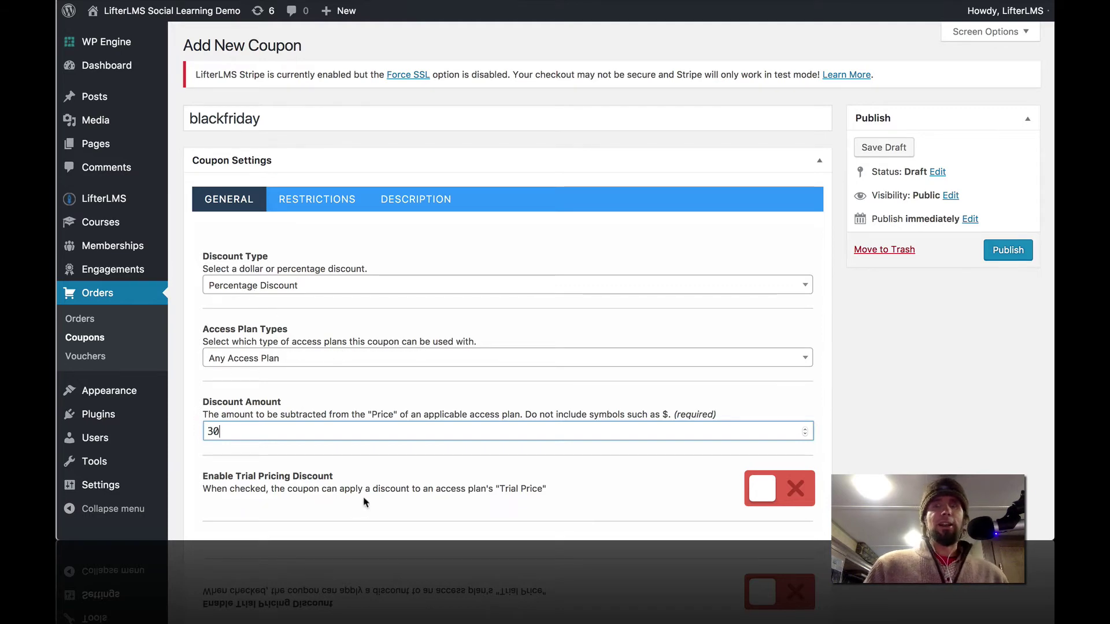
Leave the trial pricing discount switched off
{"action": "scroll", "coordinate": [364, 502], "scroll_direction": "down", "scroll_amount": 2}
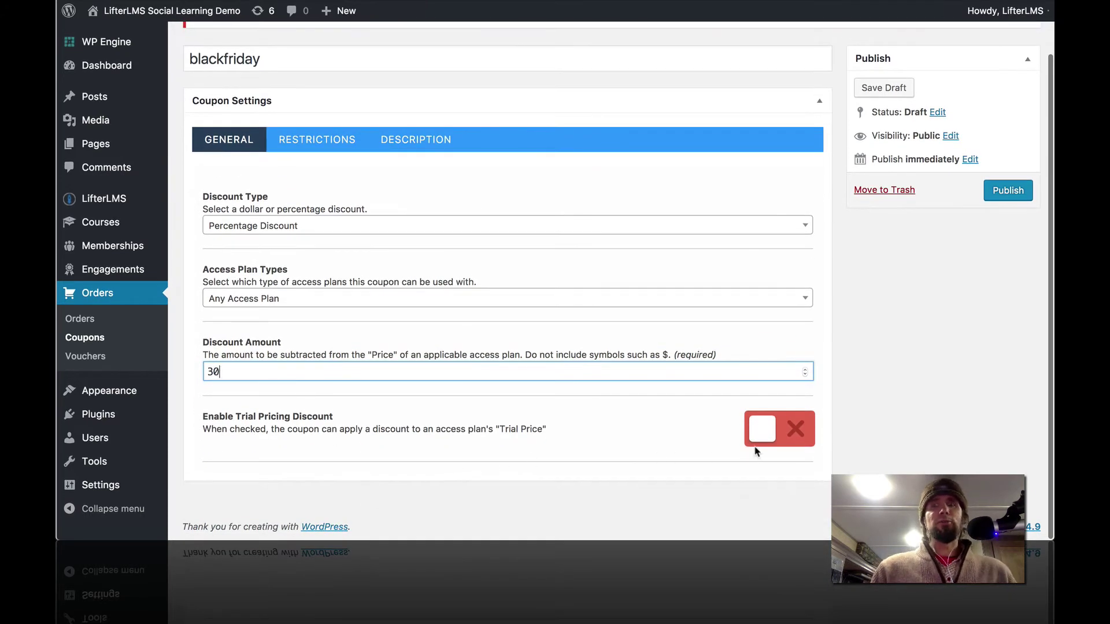
{"action": "left_click", "coordinate": [763, 425]}
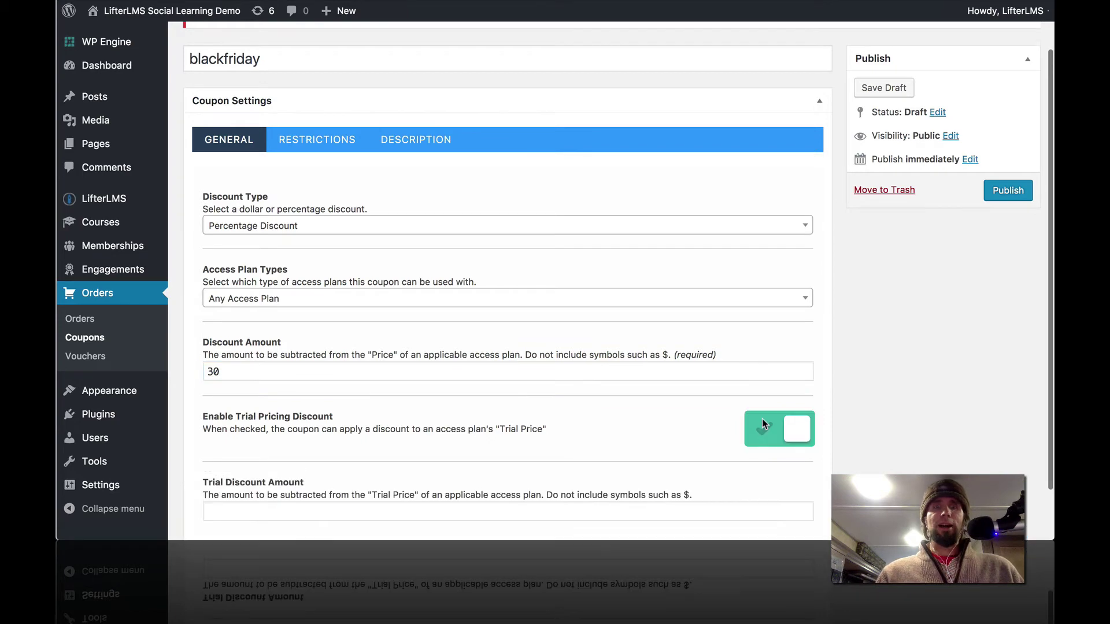
{"action": "scroll", "coordinate": [611, 438], "scroll_direction": "down", "scroll_amount": 1}
{"action": "scroll", "coordinate": [612, 438], "scroll_direction": "down", "scroll_amount": 1}
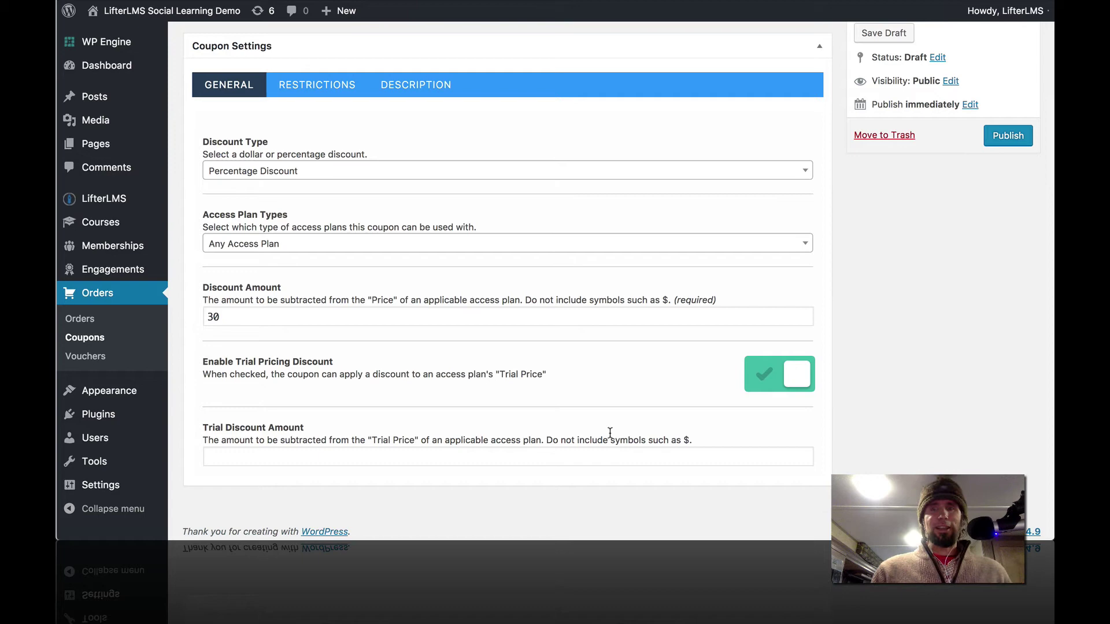
{"action": "left_click", "coordinate": [791, 383]}
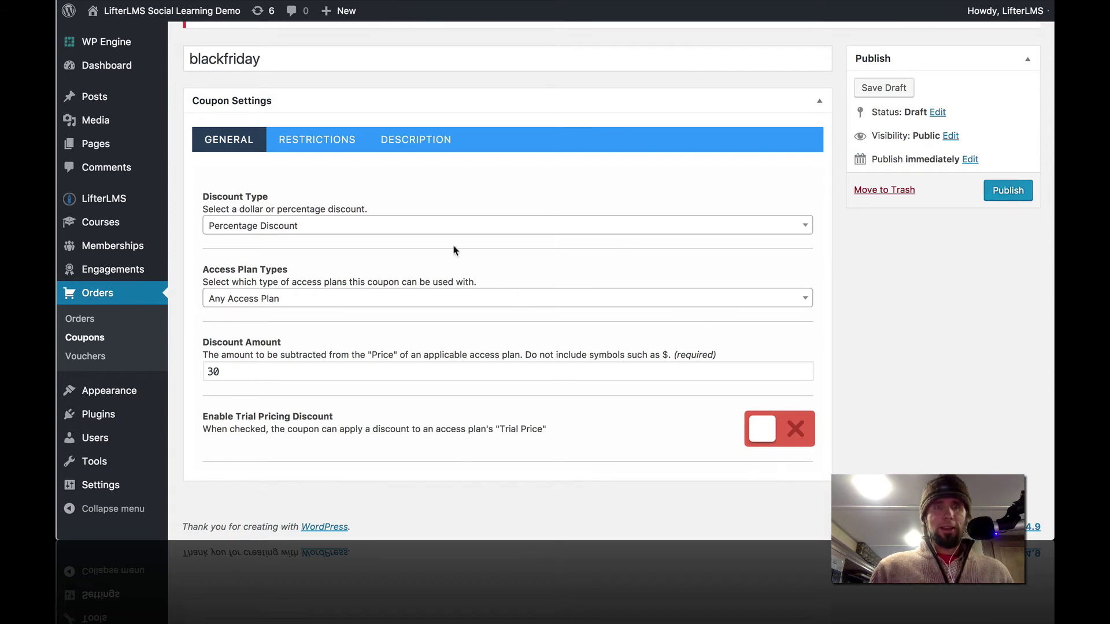
In Restrictions, leave courses unrestricted, expire on 11/28/2017, and set usage limit 100
{"action": "left_click", "coordinate": [340, 145]}
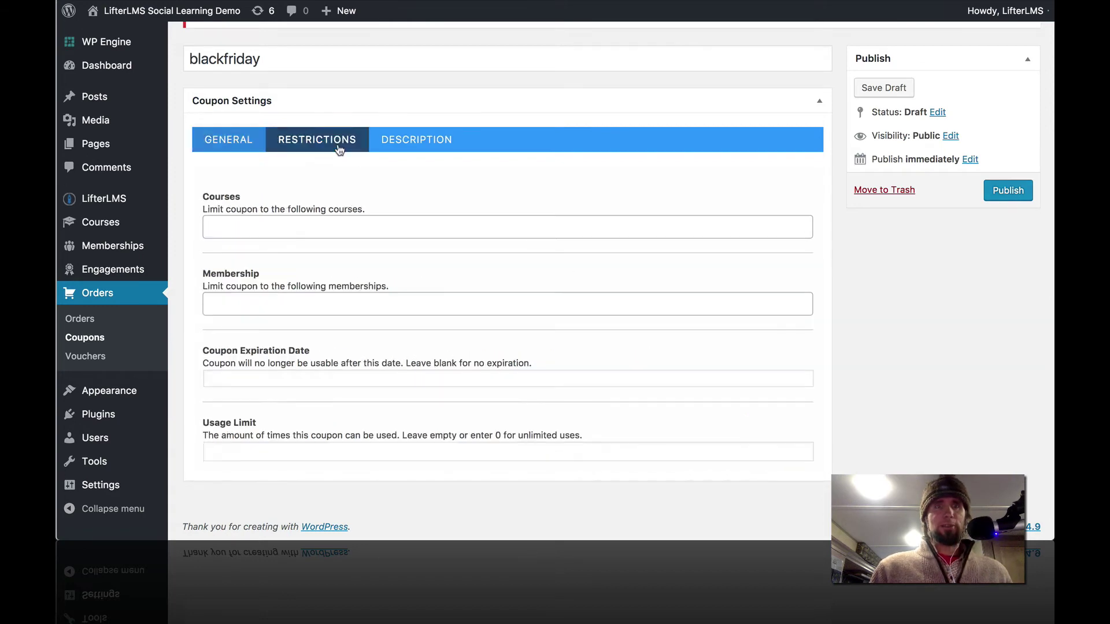
{"action": "left_click", "coordinate": [297, 222]}
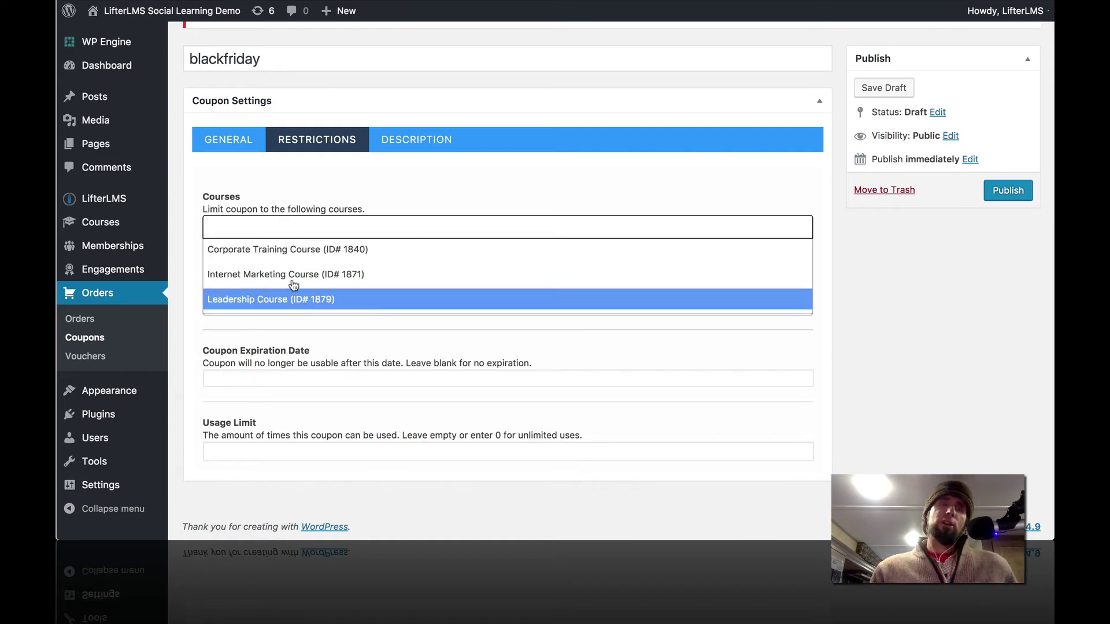
{"action": "left_click", "coordinate": [351, 182]}
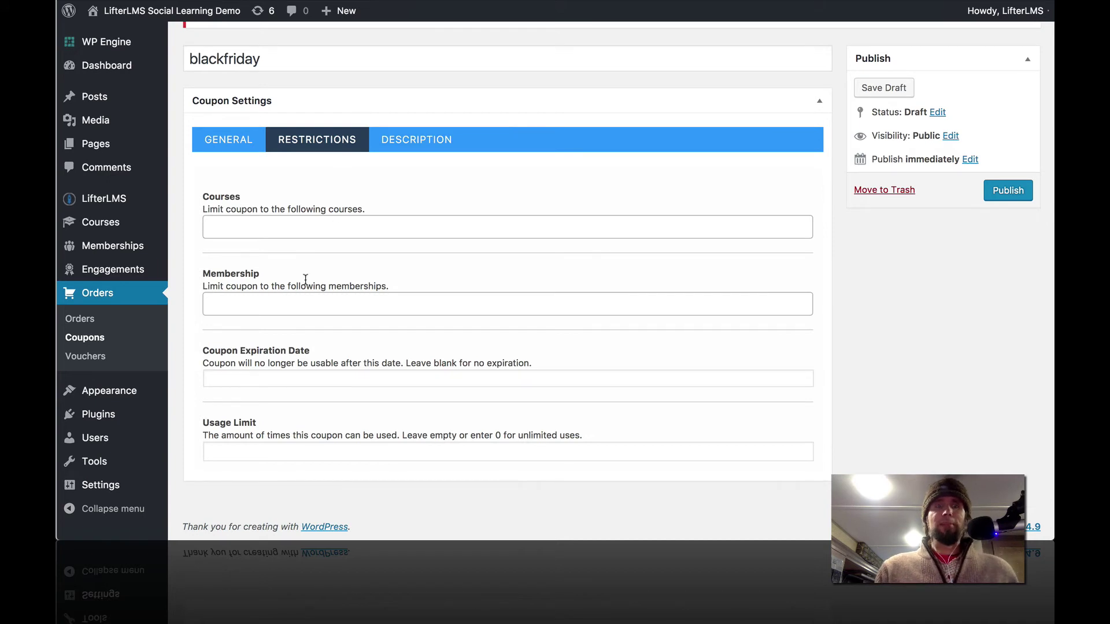
{"action": "left_click", "coordinate": [271, 378]}
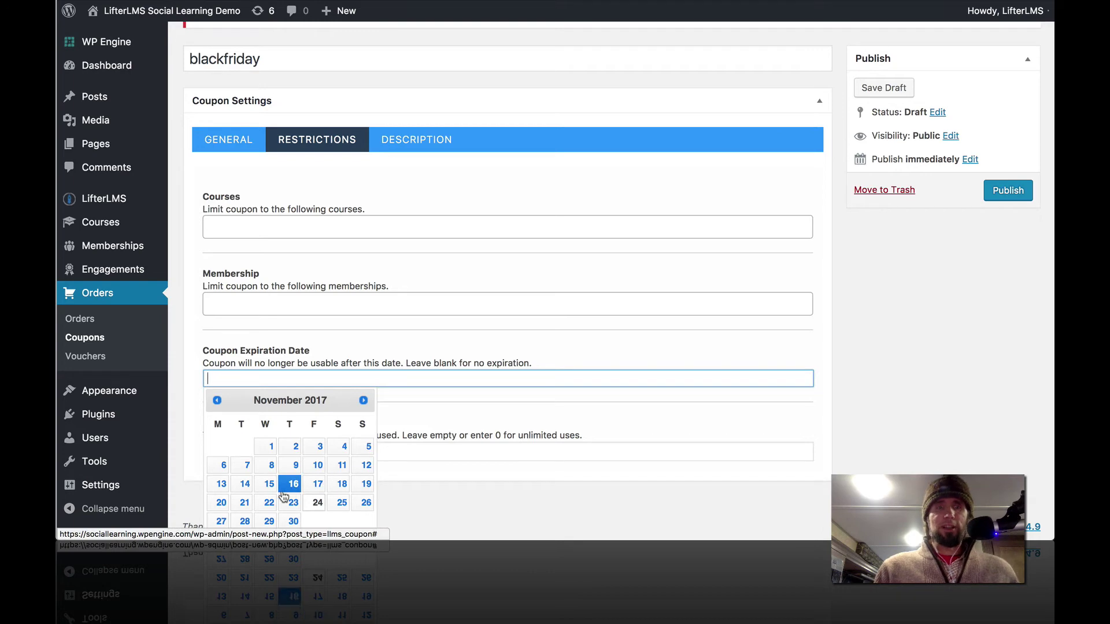
{"action": "left_click", "coordinate": [245, 522]}
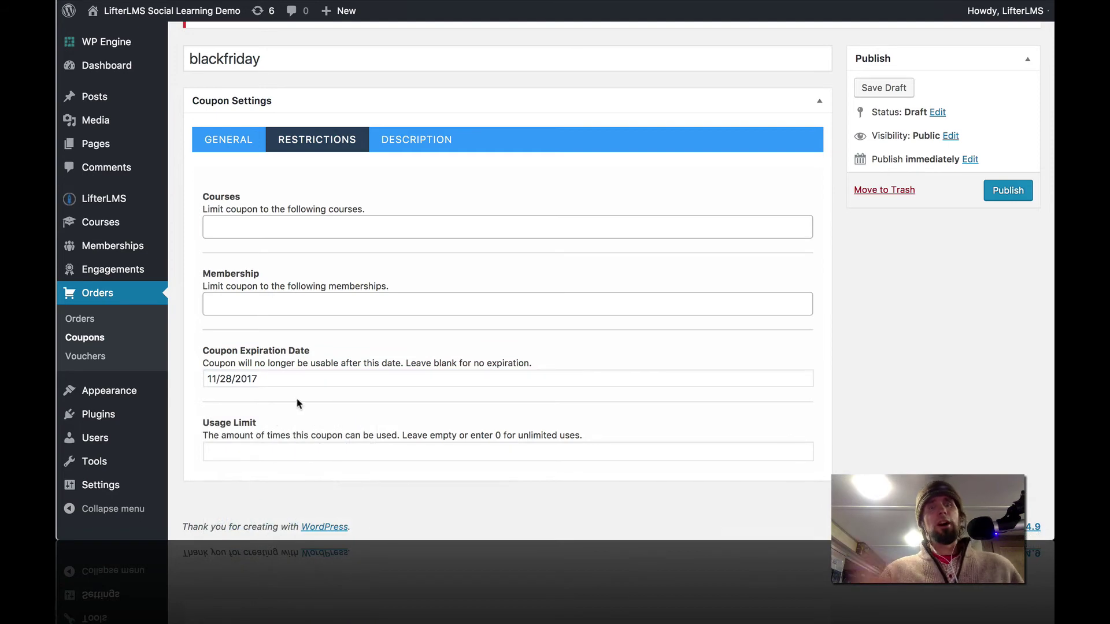
{"action": "left_click", "coordinate": [270, 444]}
{"action": "type", "text": "100"}
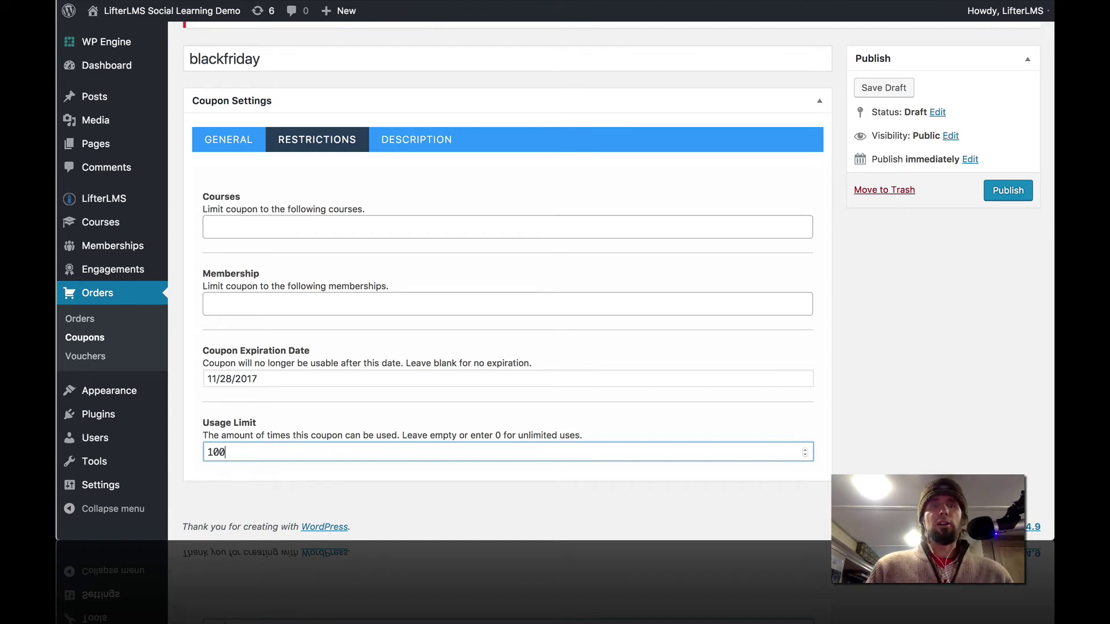
Select the blackfriday title and publish the coupon
{"action": "left_click", "coordinate": [289, 58]}
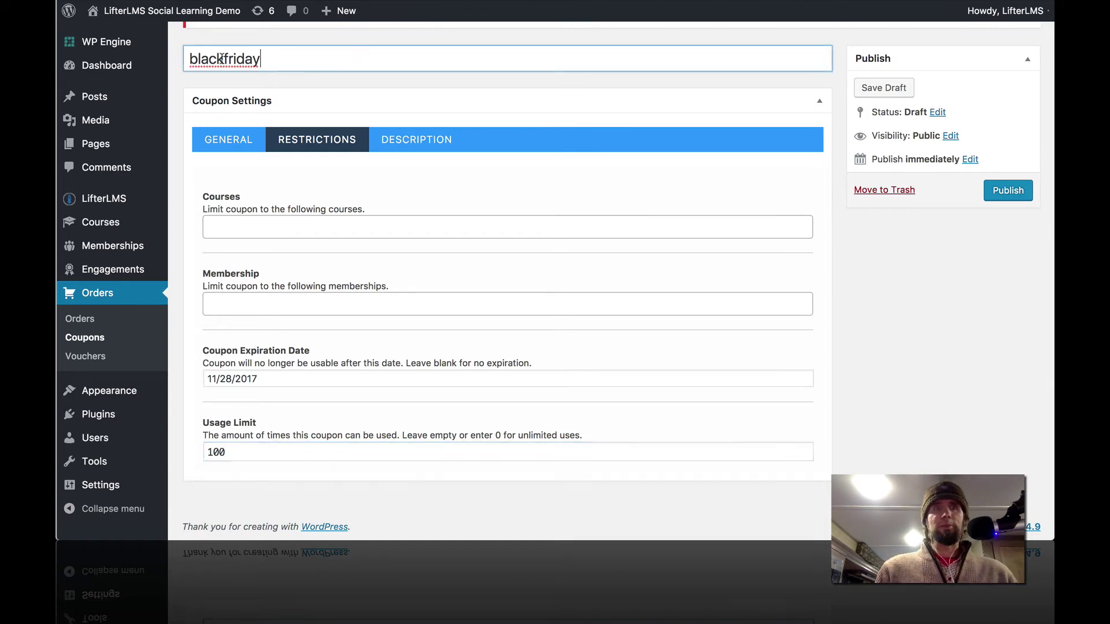
{"action": "double_click", "coordinate": [222, 58]}
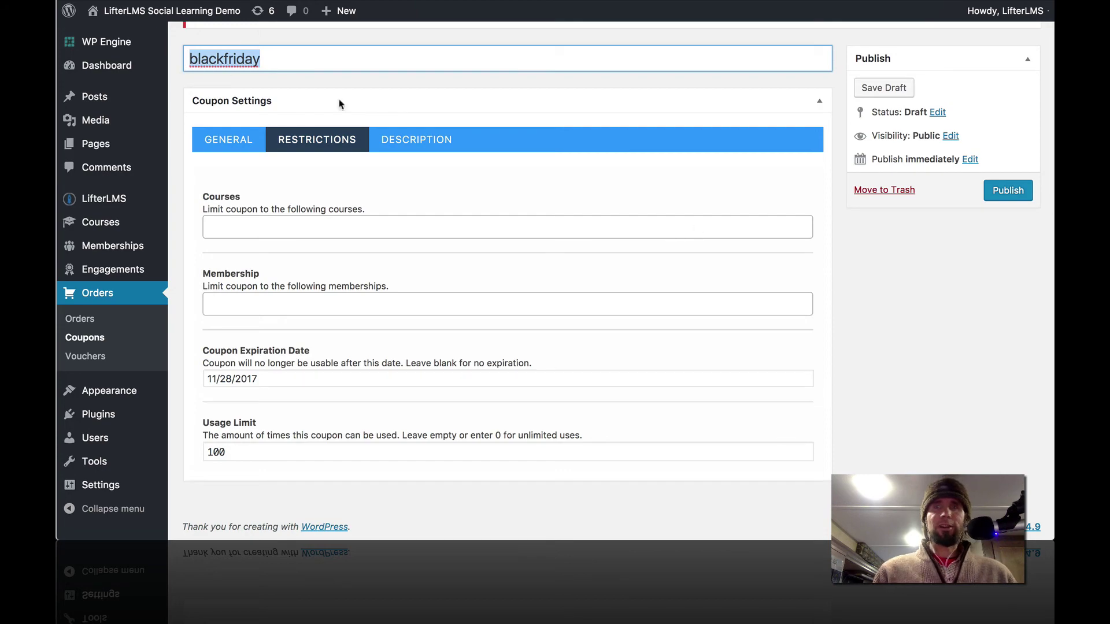
{"action": "left_click", "coordinate": [1023, 192]}
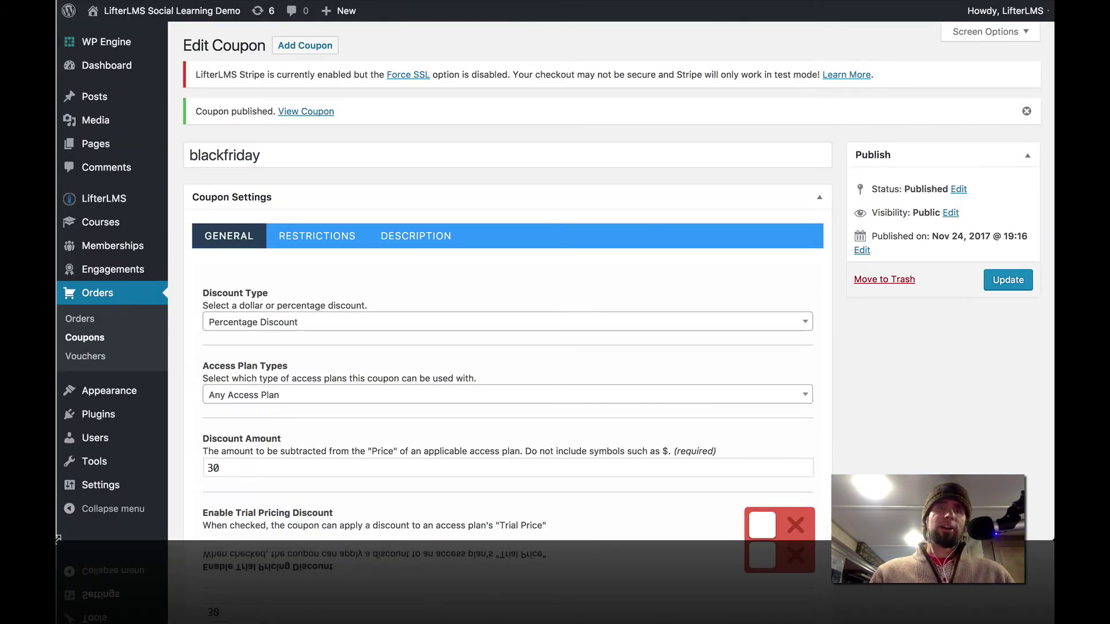
Switch to the course page window and start the One Year Access – Single Payment checkout
{"action": "key", "text": "ctrl+Up"}
{"action": "left_click", "coordinate": [585, 206]}
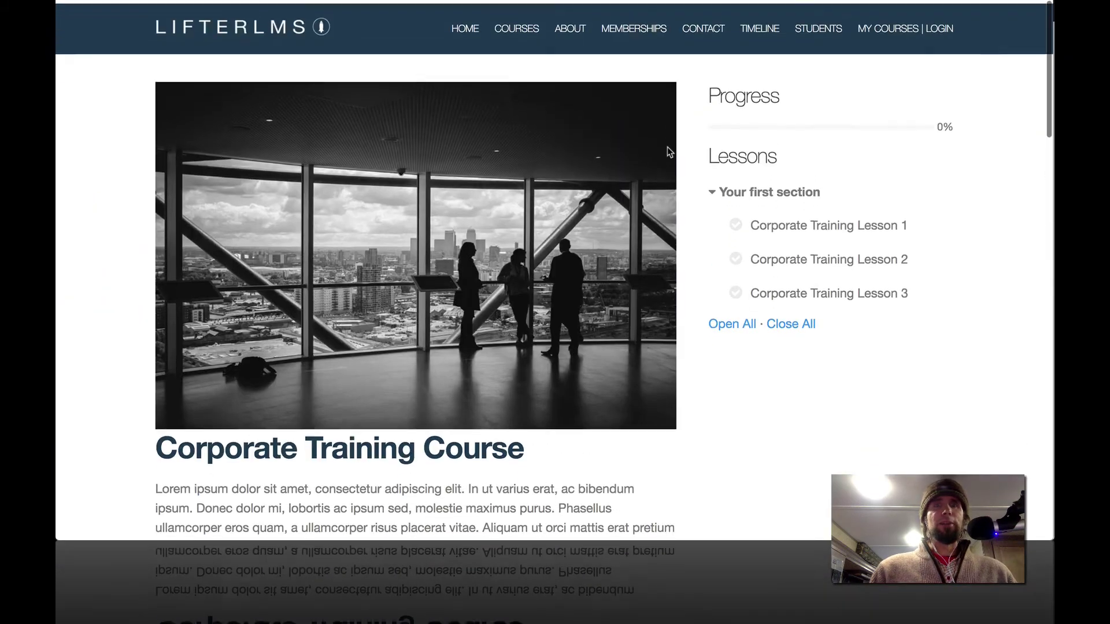
{"action": "scroll", "coordinate": [667, 152], "scroll_direction": "down", "scroll_amount": 15}
{"action": "scroll", "coordinate": [668, 151], "scroll_direction": "down", "scroll_amount": 2}
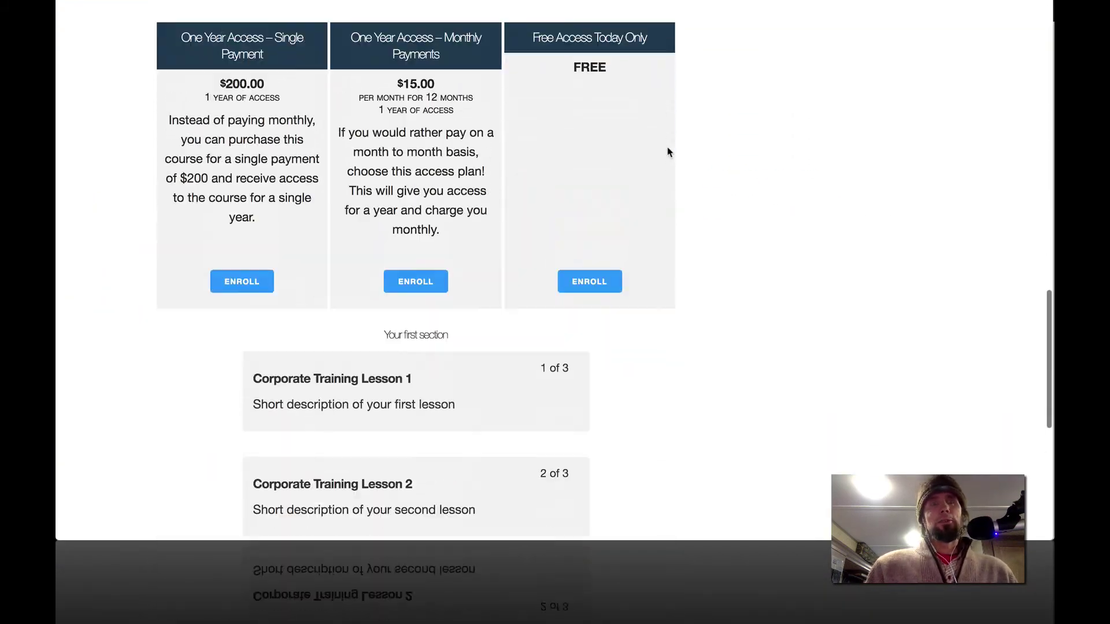
{"action": "scroll", "coordinate": [667, 152], "scroll_direction": "up", "scroll_amount": 2}
{"action": "scroll", "coordinate": [236, 167], "scroll_direction": "up", "scroll_amount": 15}
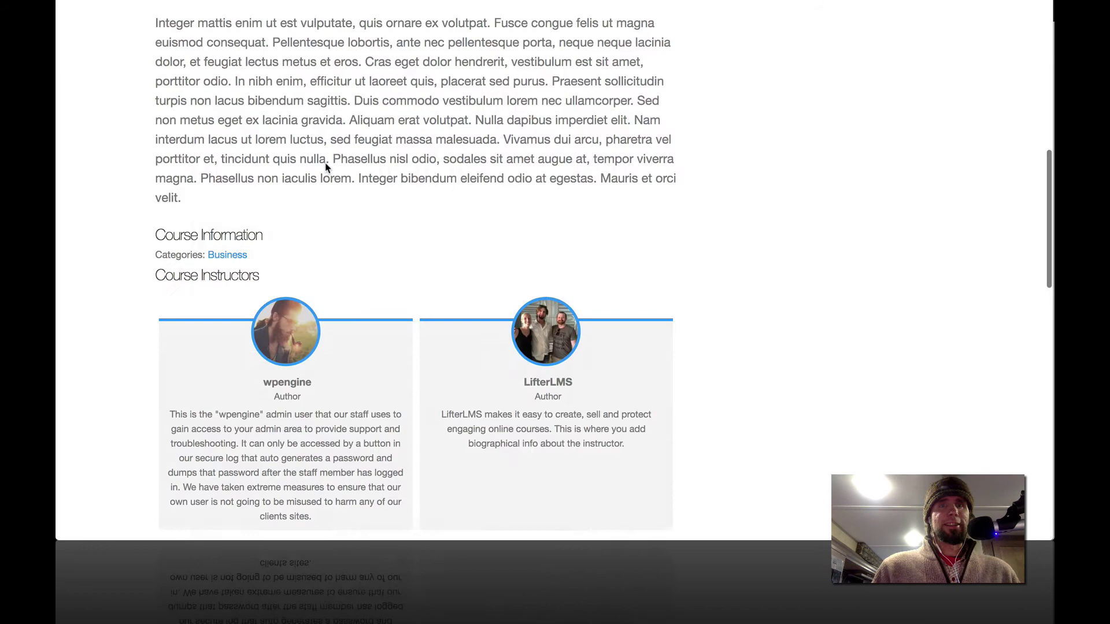
{"action": "scroll", "coordinate": [325, 161], "scroll_direction": "down", "scroll_amount": 10}
{"action": "scroll", "coordinate": [354, 286], "scroll_direction": "down", "scroll_amount": 5}
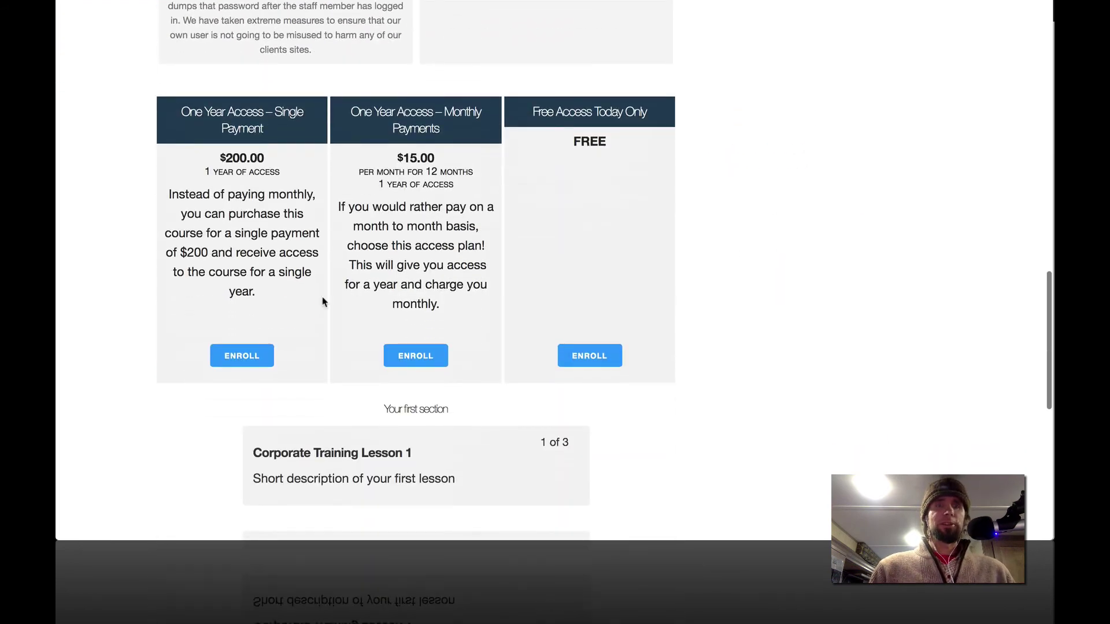
{"action": "left_click", "coordinate": [251, 359]}
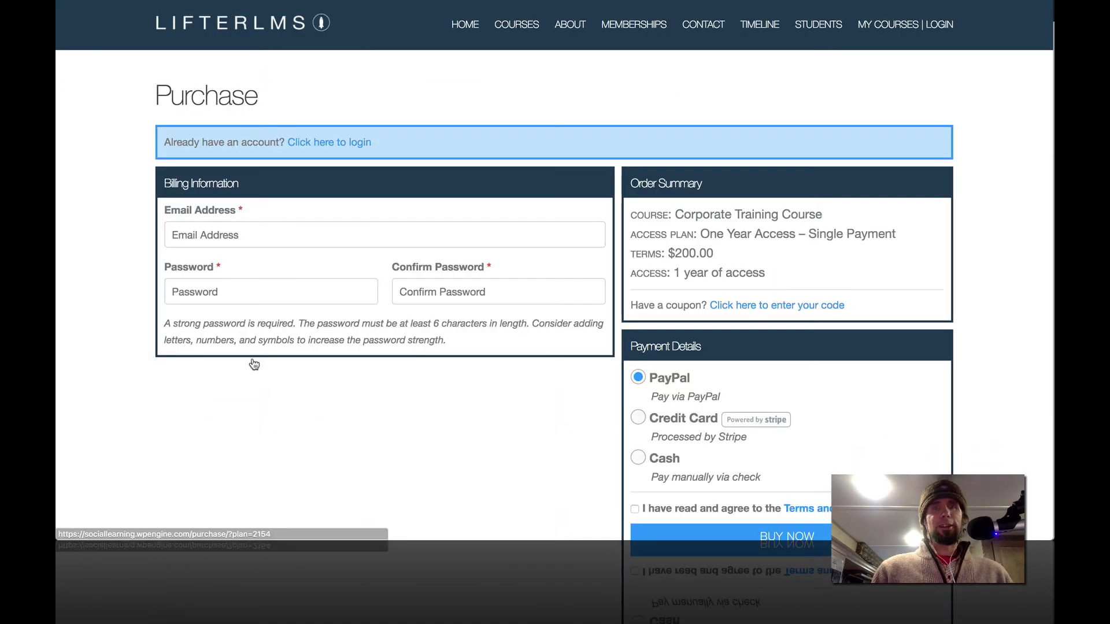
Apply coupon 'blackfriday' to cut $200.00 to $140.00, then remove it
{"action": "left_click", "coordinate": [800, 306]}
{"action": "left_click", "coordinate": [695, 334]}
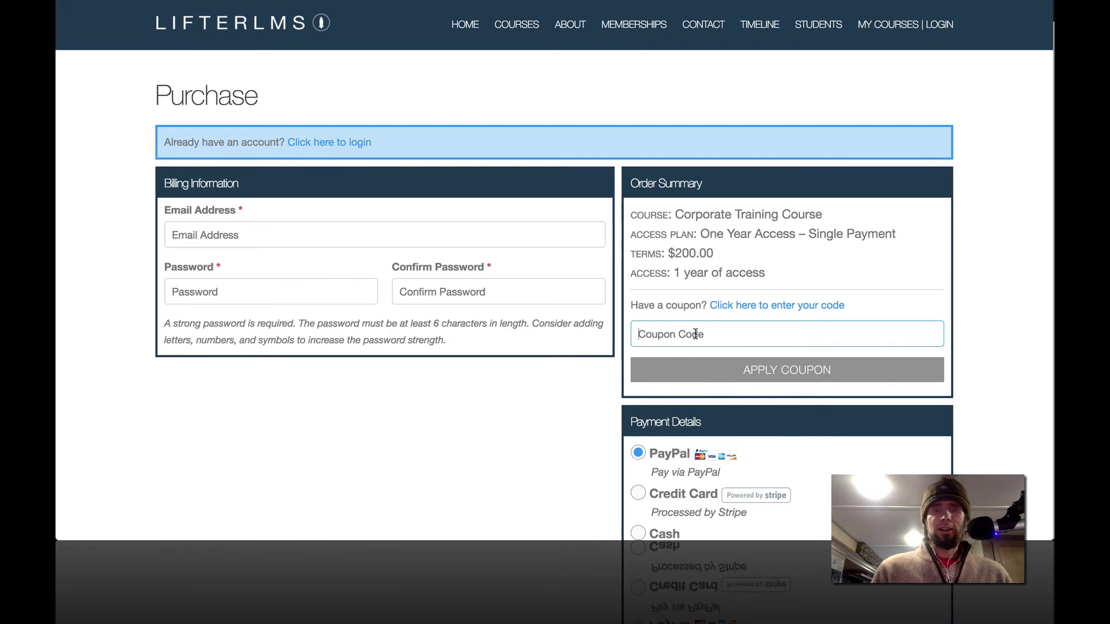
{"action": "type", "text": "blackfriday"}
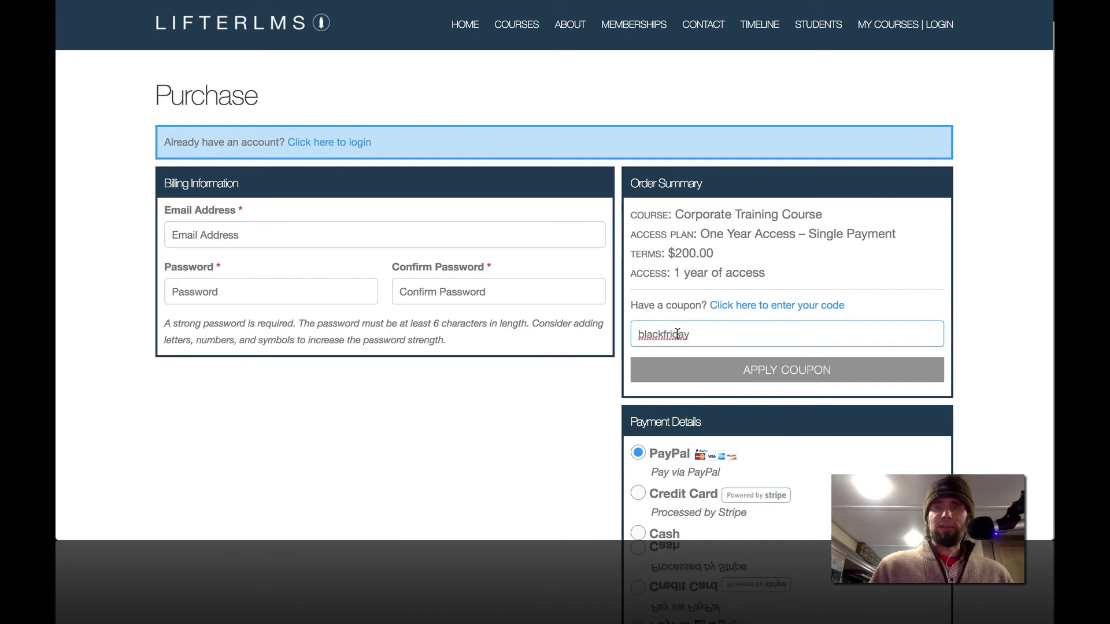
{"action": "left_click", "coordinate": [760, 371]}
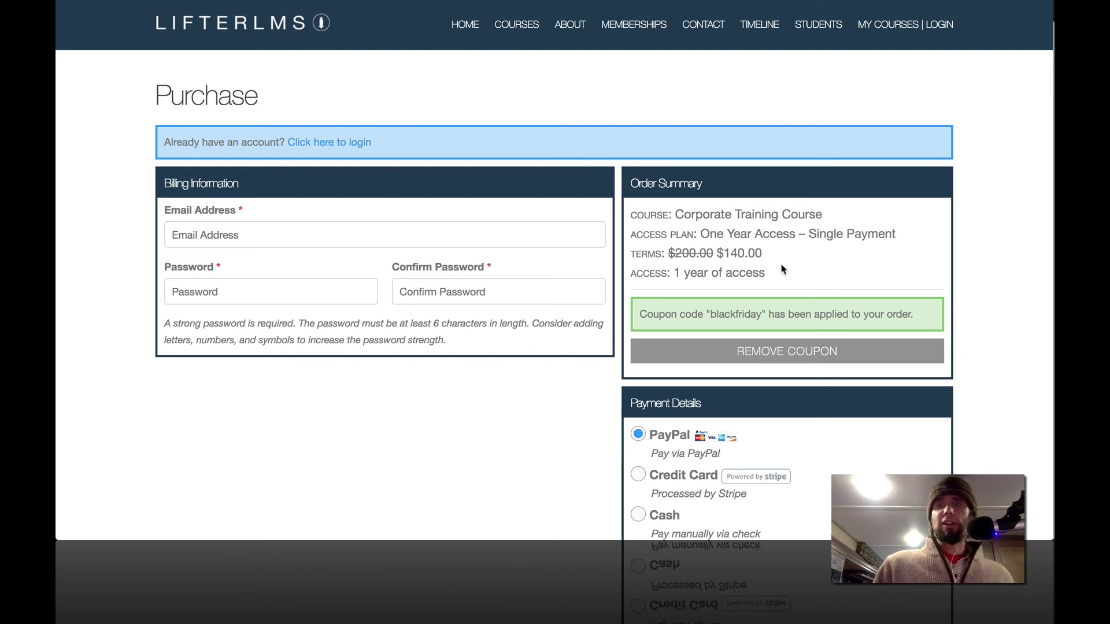
{"action": "scroll", "coordinate": [782, 269], "scroll_direction": "down", "scroll_amount": 2}
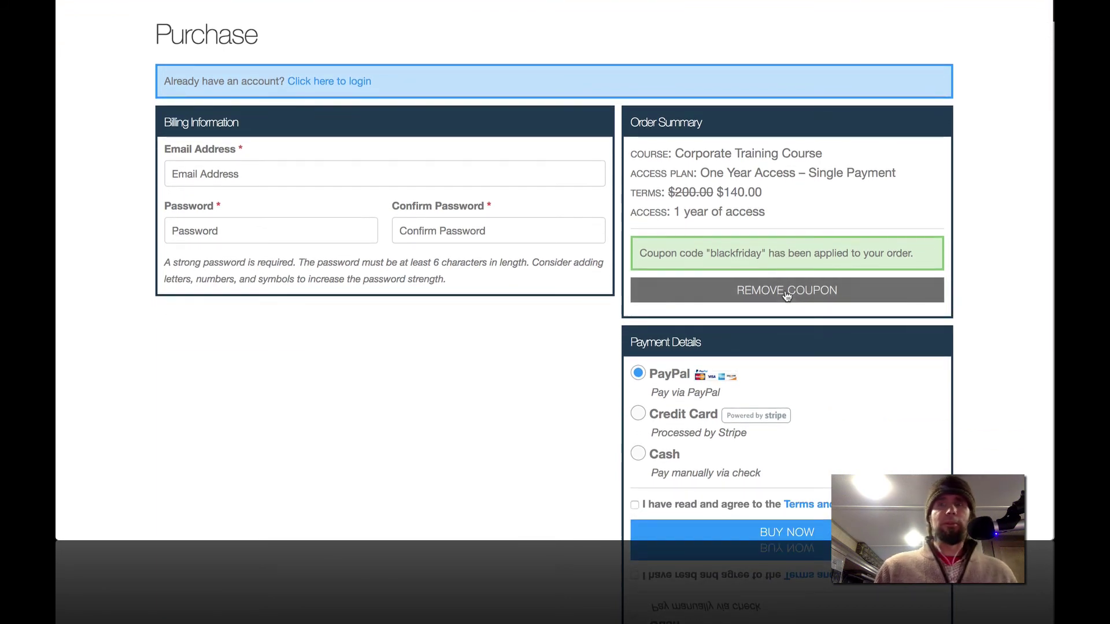
{"action": "left_click", "coordinate": [786, 292]}
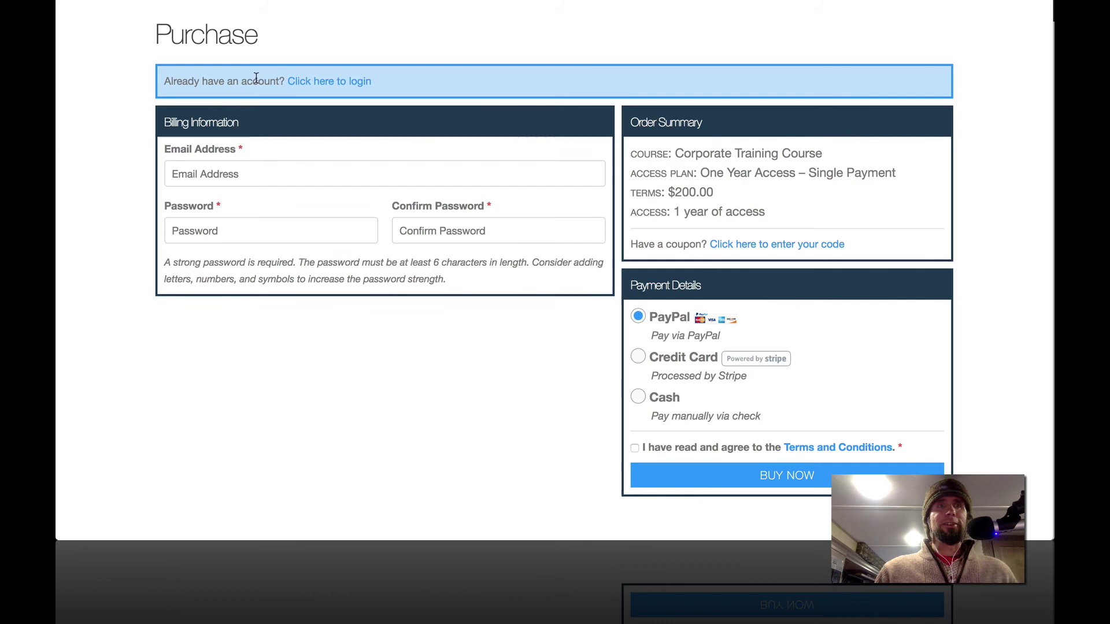
Start the Monthly Payments checkout and apply 'blackfriday', lowering $15.00 to $10.50 per month
{"action": "key", "text": "alt+Left"}
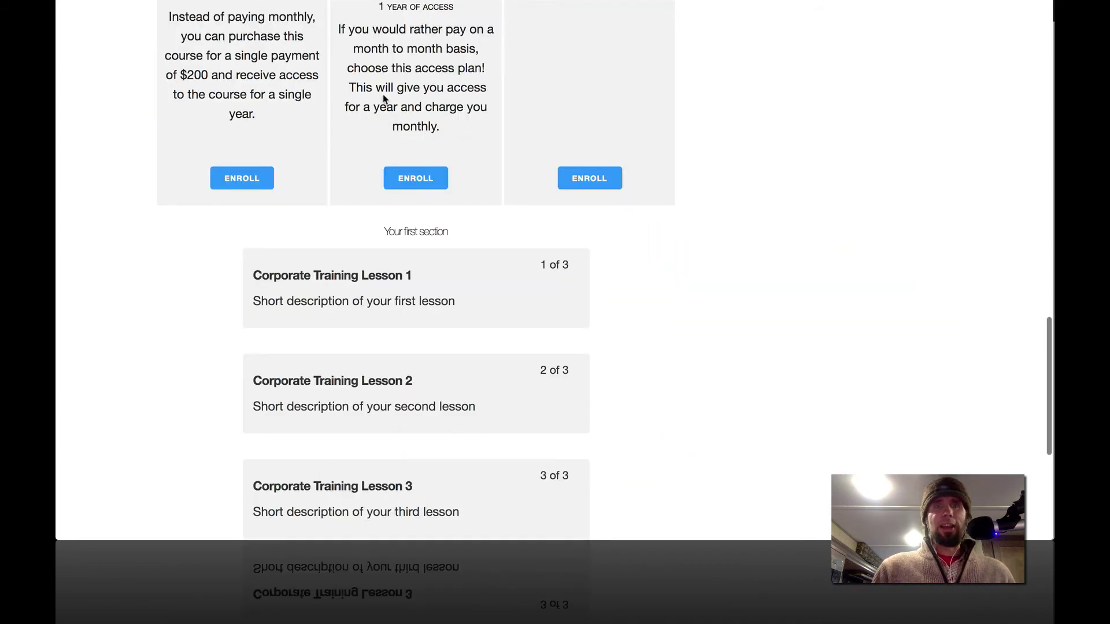
{"action": "scroll", "coordinate": [385, 101], "scroll_direction": "up", "scroll_amount": 3}
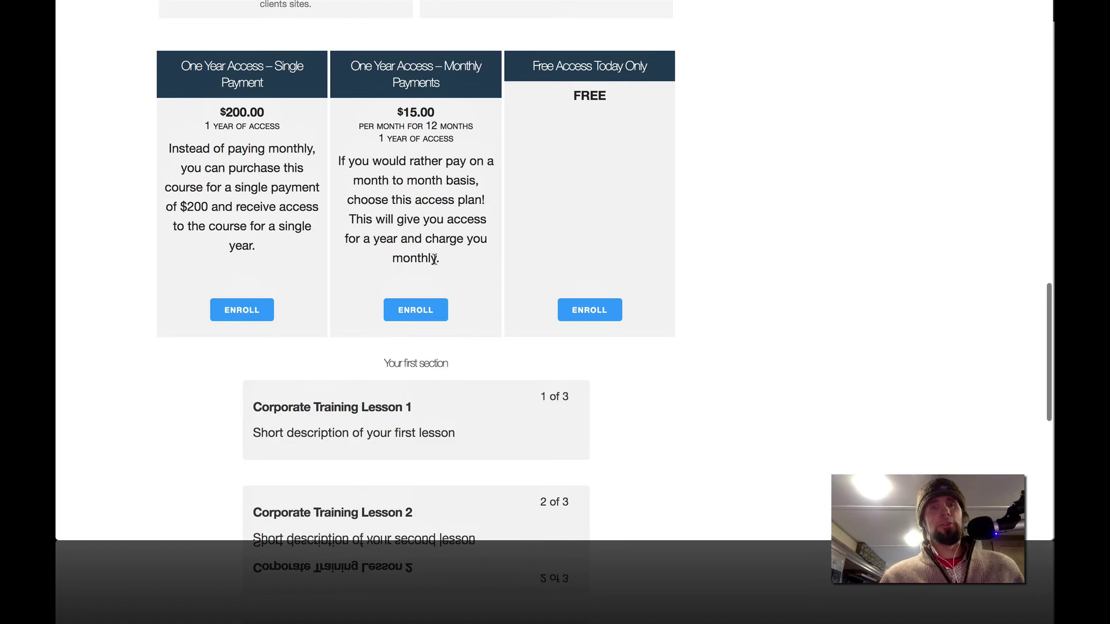
{"action": "left_click", "coordinate": [421, 306]}
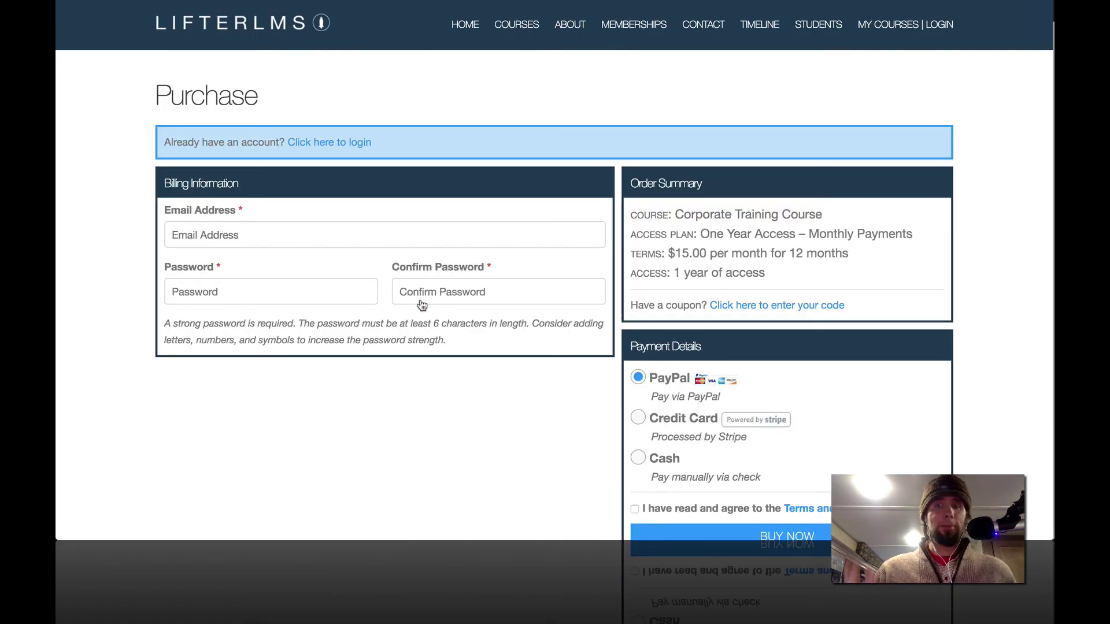
{"action": "left_click", "coordinate": [778, 305]}
{"action": "left_click", "coordinate": [664, 334]}
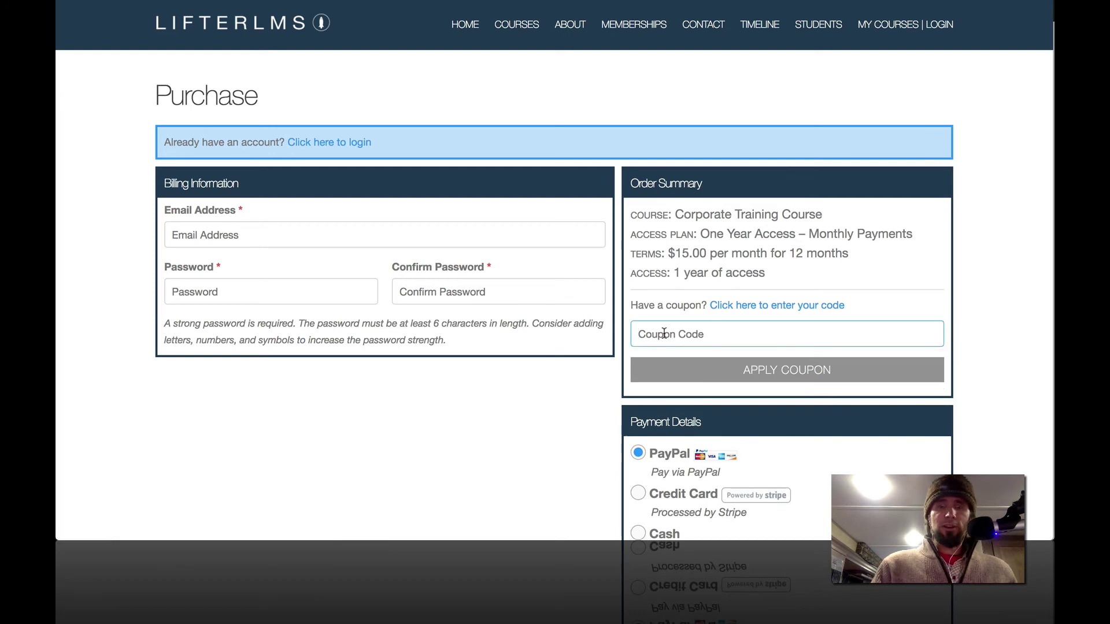
{"action": "type", "text": "blackfriday"}
{"action": "left_click", "coordinate": [761, 360]}
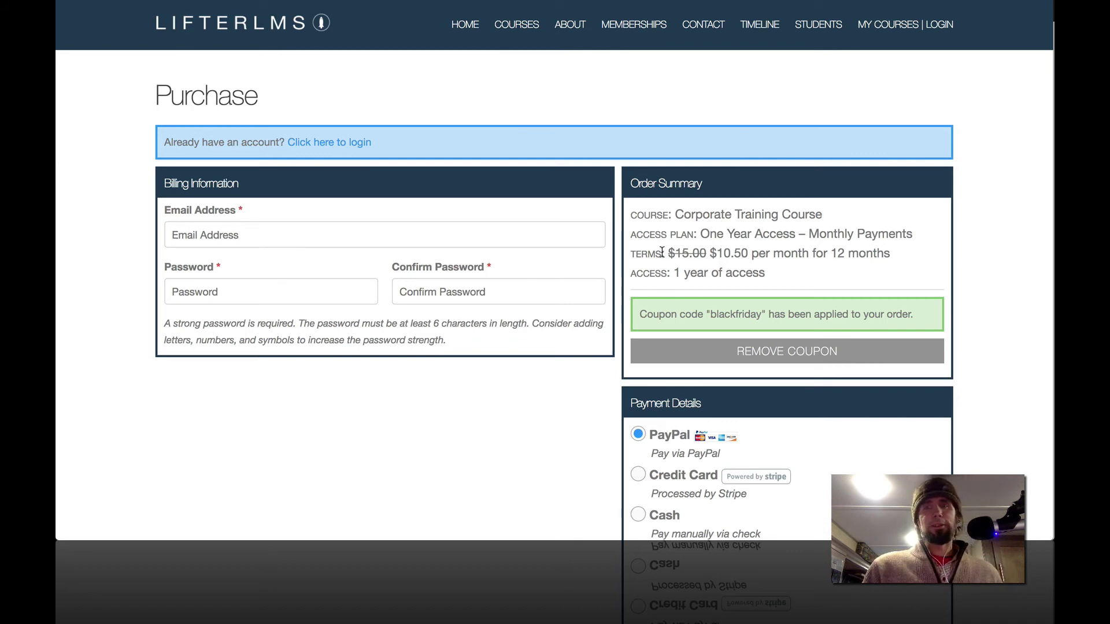
{"action": "scroll", "coordinate": [779, 271], "scroll_direction": "up", "scroll_amount": 2}
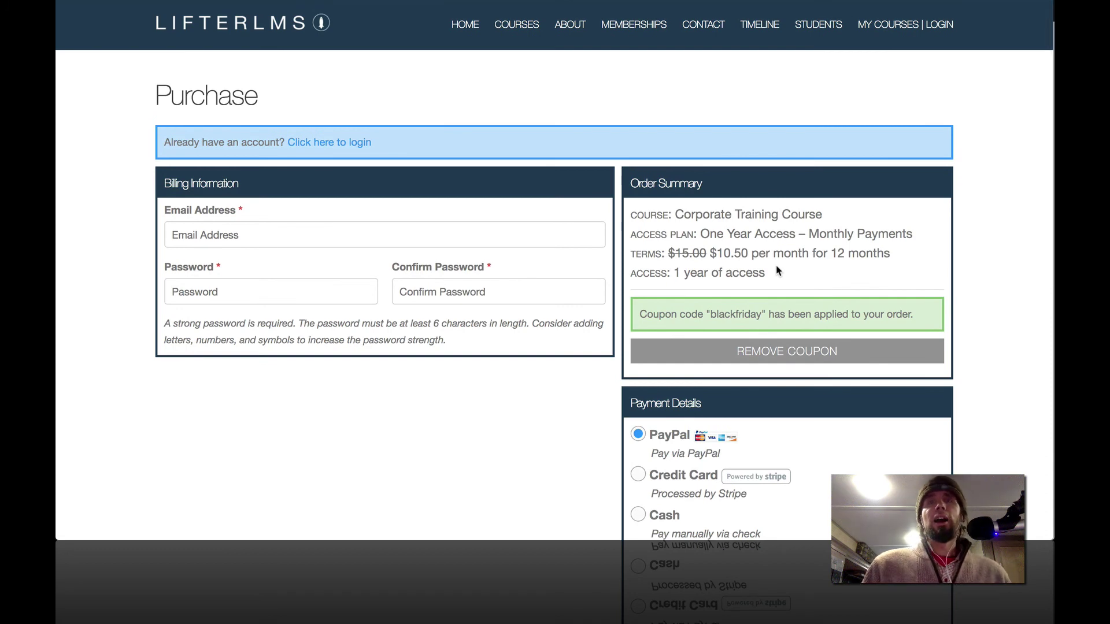
Open the Courses listing showing Corporate Training, Internet Marketing and Leadership courses
{"action": "left_click", "coordinate": [529, 30]}
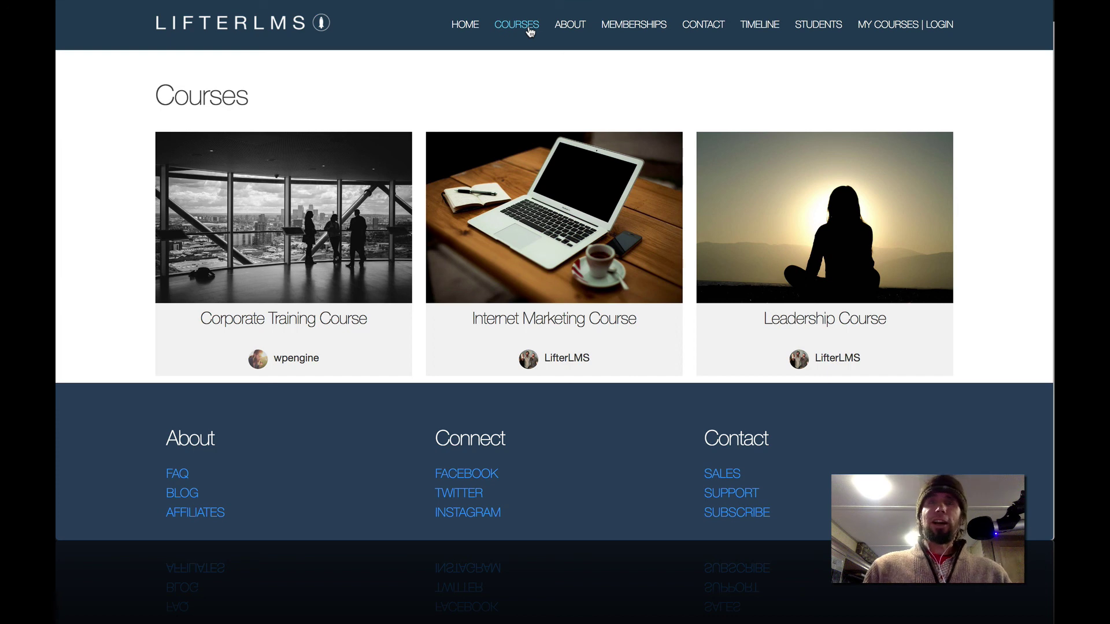
{"action": "scroll", "coordinate": [625, 75], "scroll_direction": "down", "scroll_amount": 2}
{"action": "scroll", "coordinate": [625, 76], "scroll_direction": "up", "scroll_amount": 3}
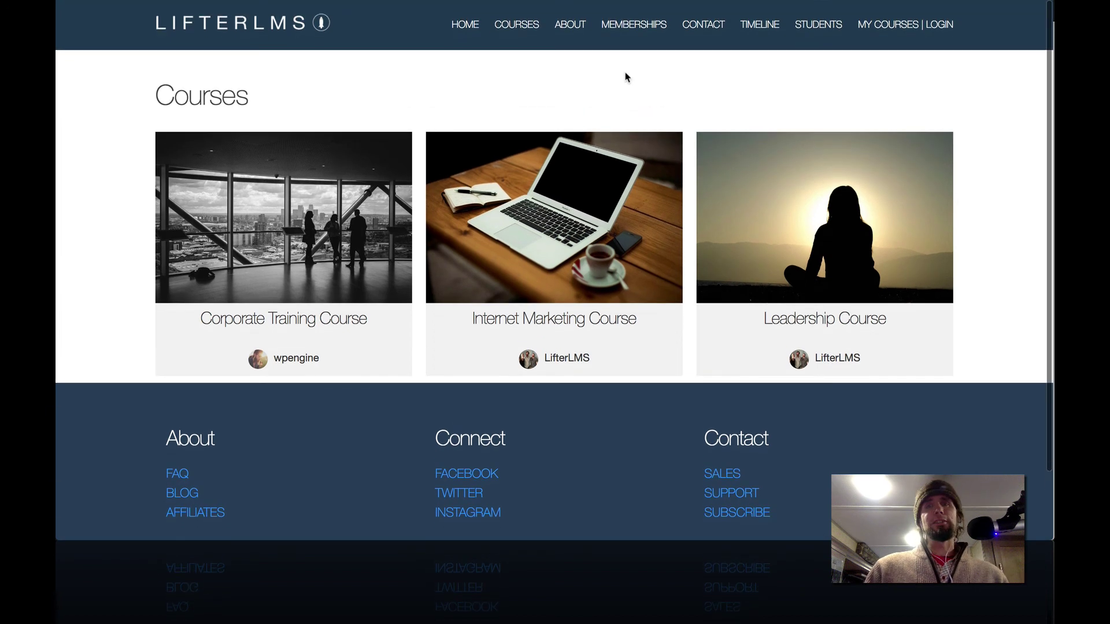